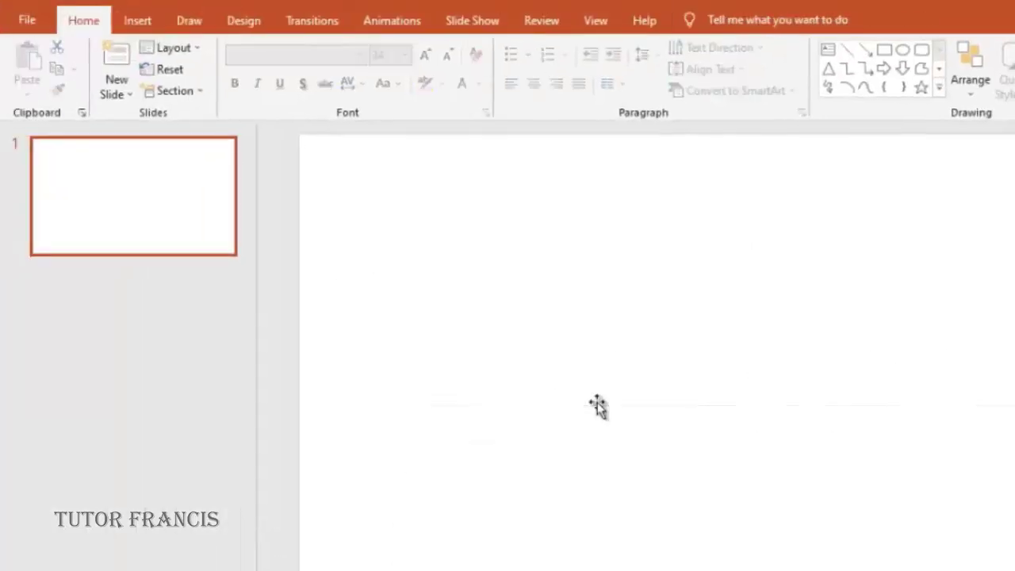
- Draw a straight line slanting from the upper middle of the slide down to the left, with a black outline
click(150, 21)
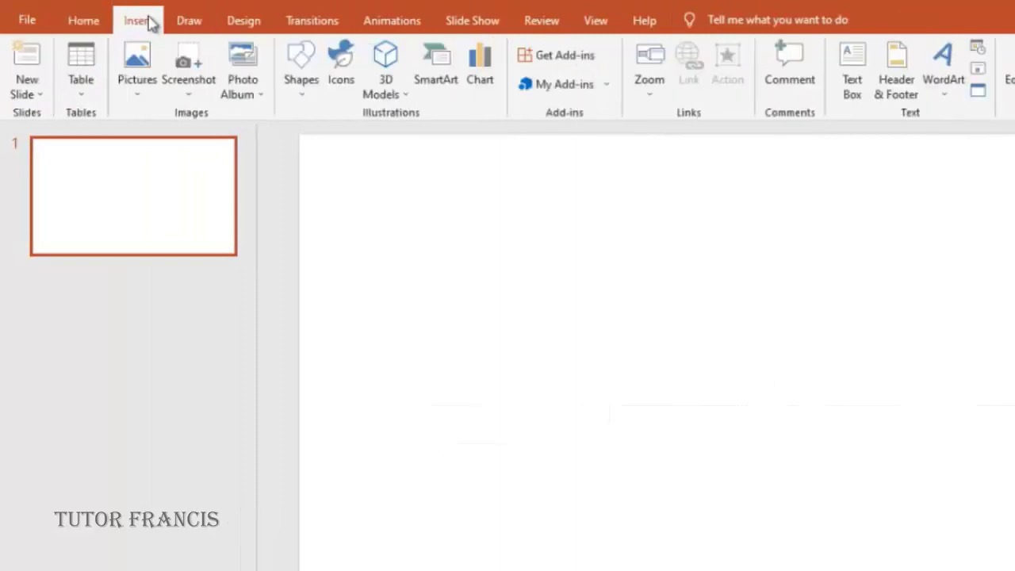
click(301, 71)
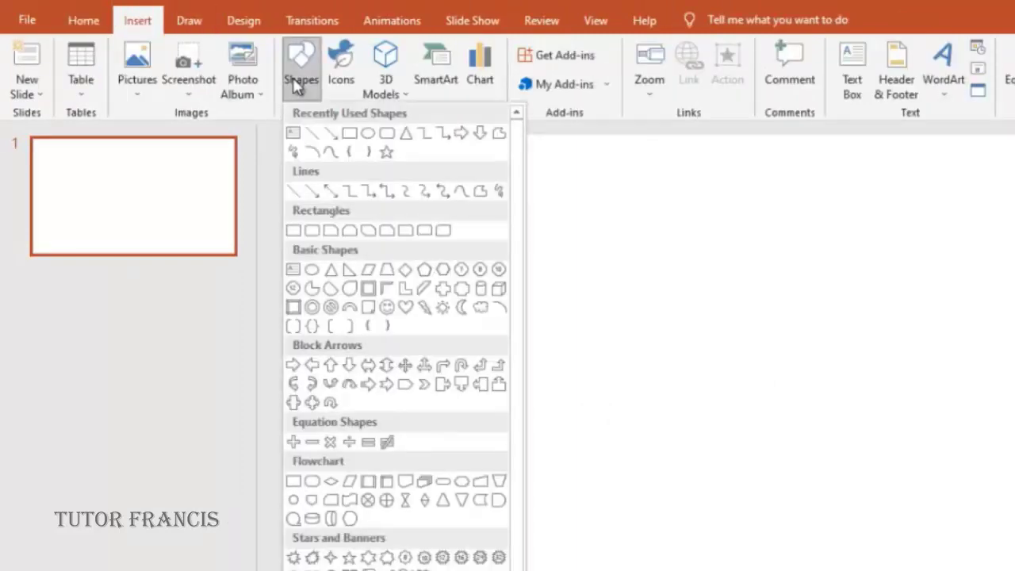
click(295, 84)
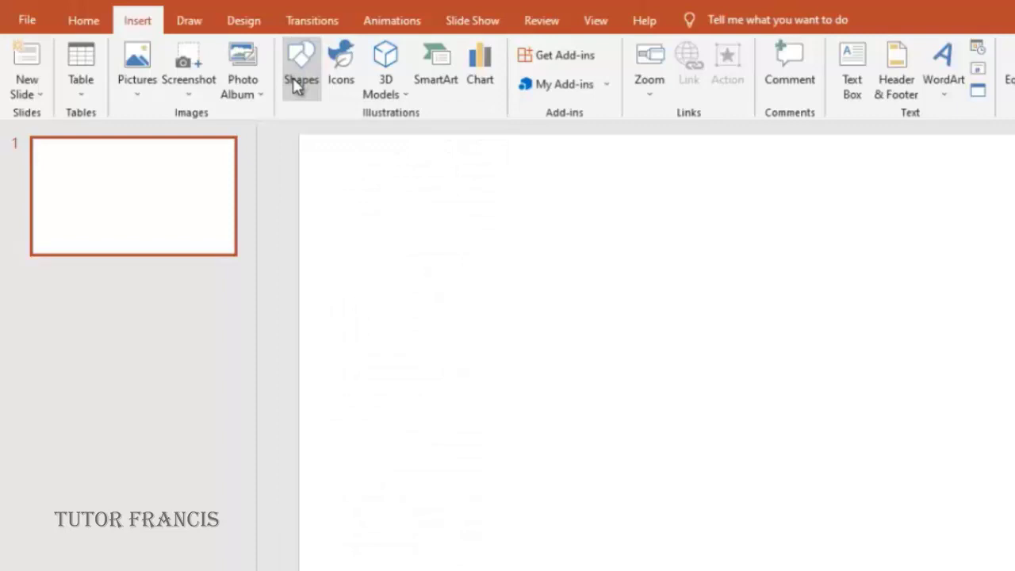
click(295, 84)
click(314, 134)
mouse_move(716, 182)
mouse_down()
mouse_move(682, 251)
mouse_move(552, 400)
mouse_up()
click(492, 69)
click(464, 111)
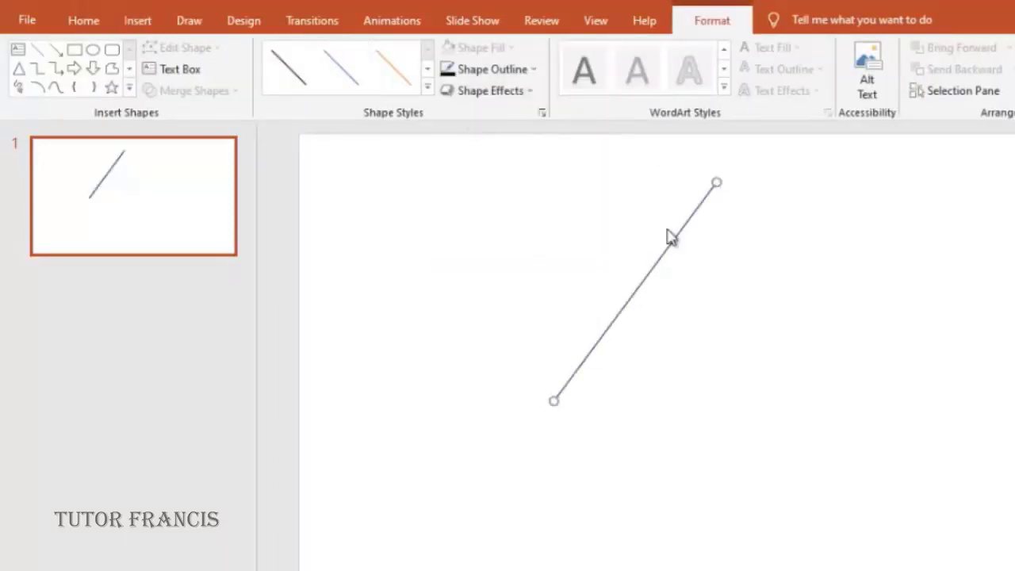
- Duplicate the slanted line and reshape the copy as the opposite side, meeting the first line at the apex
key(ctrl+d)
drag(564, 410, 880, 401)
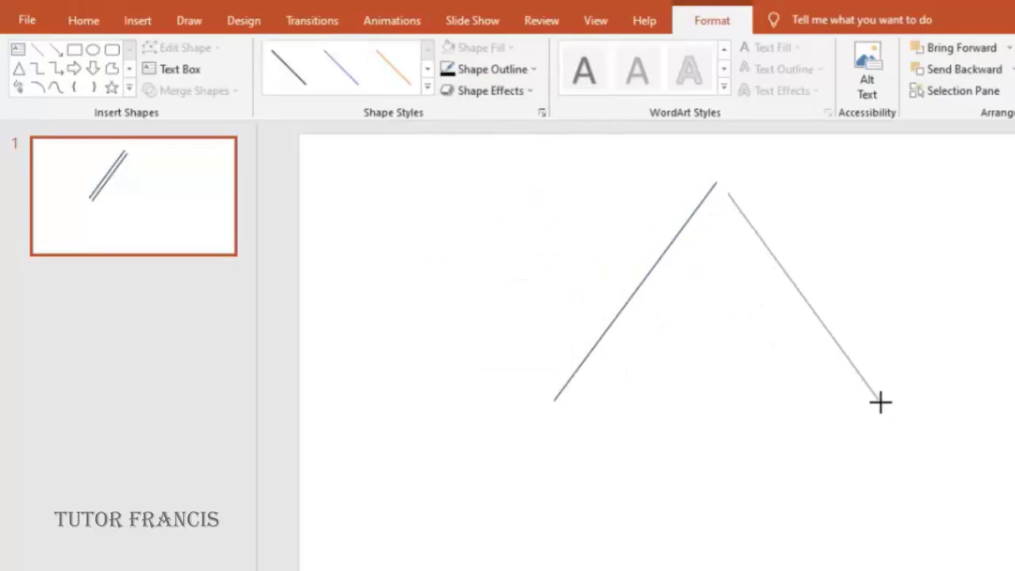
drag(727, 194, 717, 179)
drag(879, 406, 894, 402)
- Insert an arc below the two lines, rotate it to bulge downward, and adjust its ends to nearly span the opening
click(135, 23)
click(302, 73)
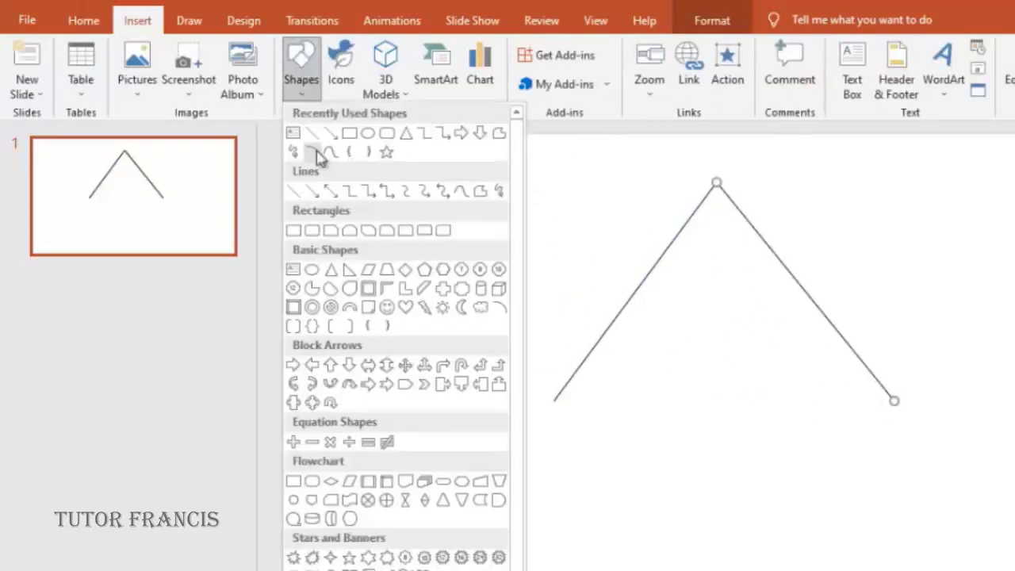
click(317, 155)
drag(555, 399, 832, 542)
drag(695, 361, 829, 457)
drag(602, 452, 556, 397)
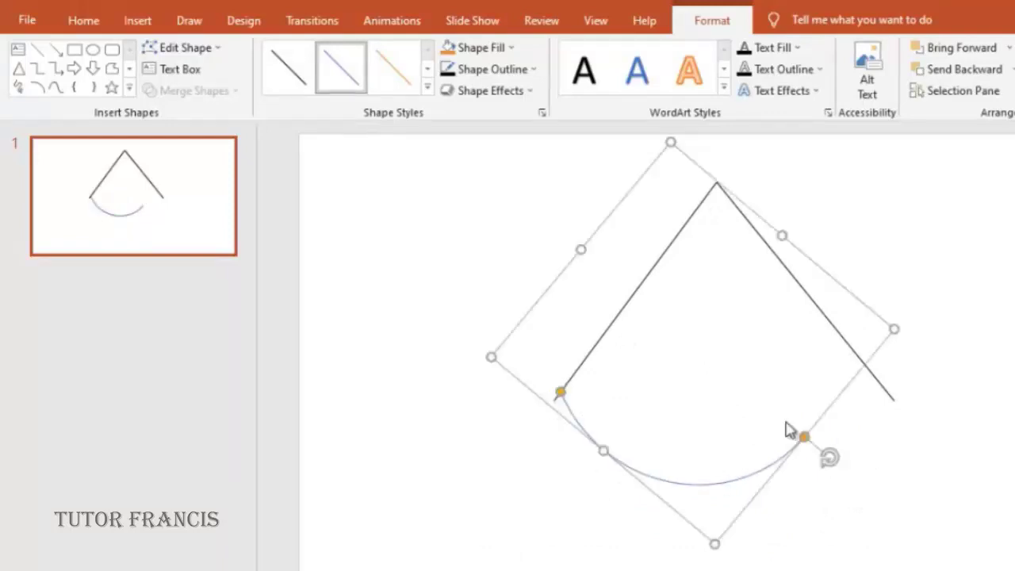
drag(804, 437, 827, 399)
- Move the slanted lines' lower ends onto the arc's ends and shift their apex left to centre it above the arc
click(898, 401)
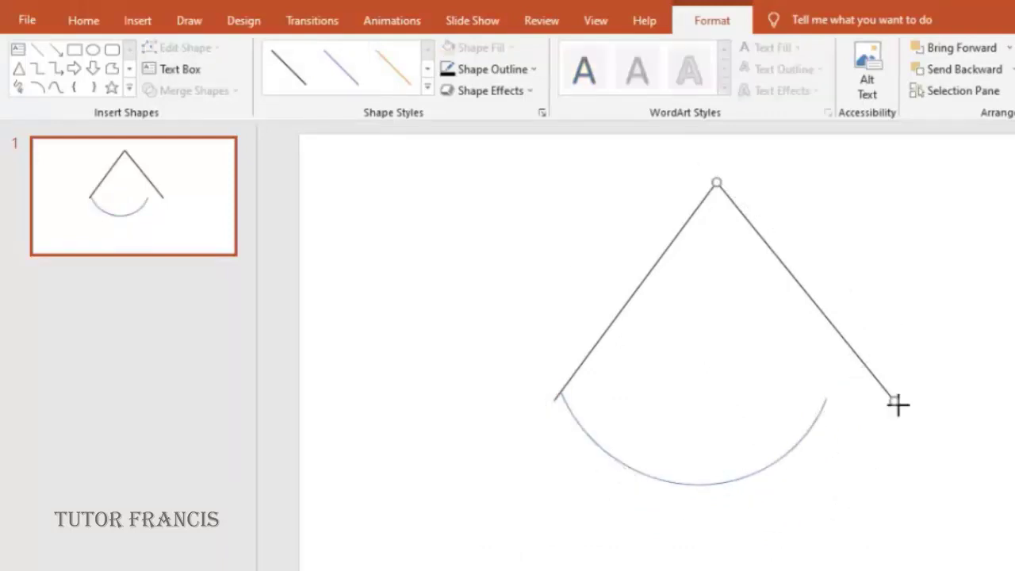
drag(898, 400, 828, 397)
click(560, 395)
mouse_move(560, 395)
mouse_down()
mouse_move(556, 401)
mouse_move(561, 393)
mouse_up()
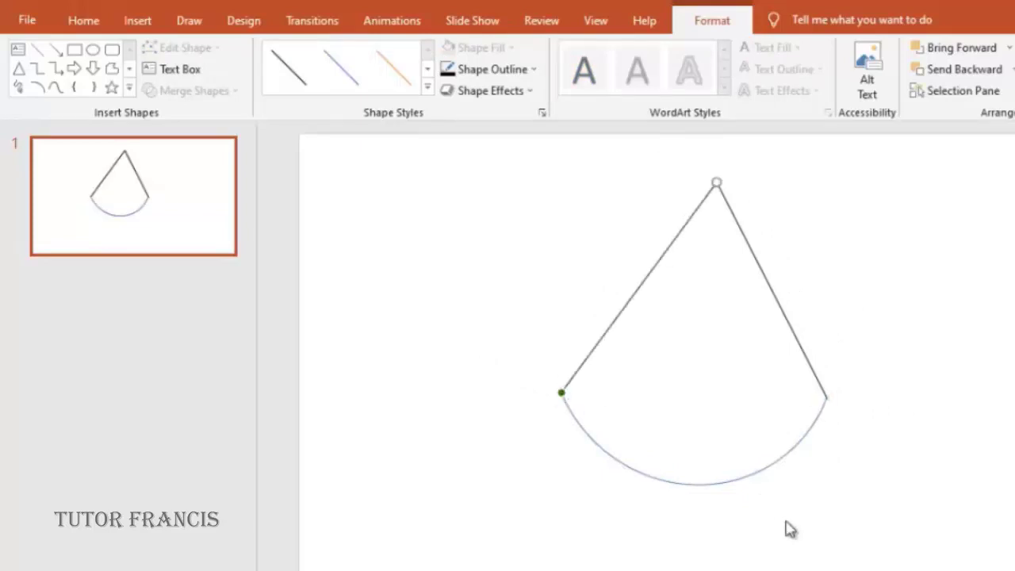
drag(717, 183, 695, 193)
click(799, 230)
- Set the arc's outline colour to black
click(763, 467)
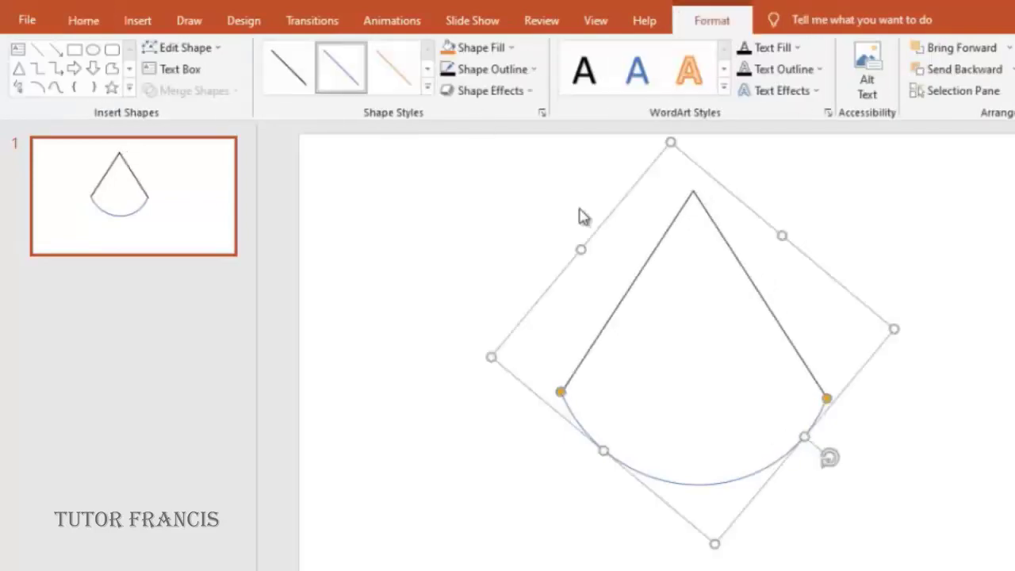
click(1002, 454)
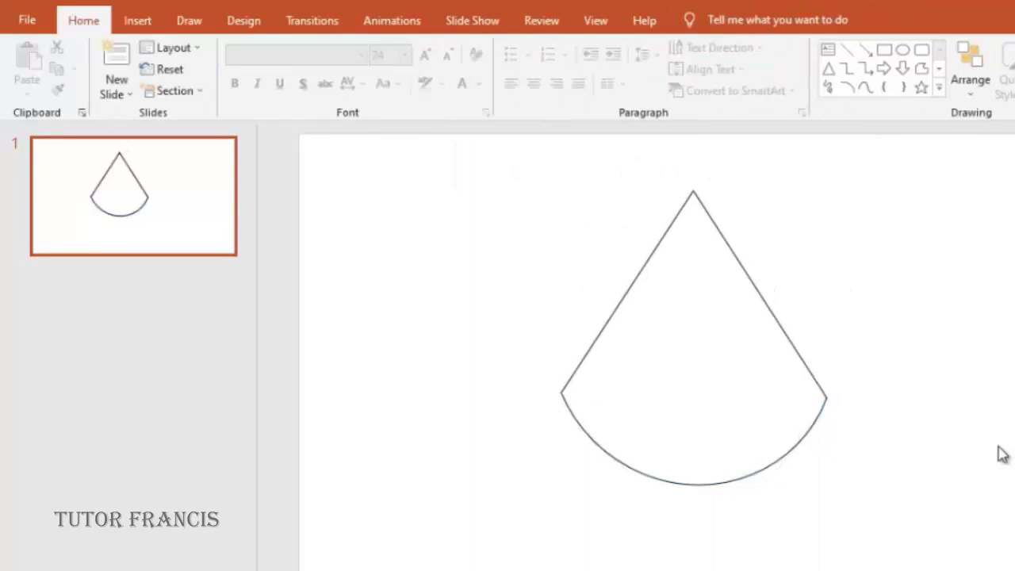
click(778, 469)
drag(777, 468, 651, 309)
drag(730, 226, 730, 324)
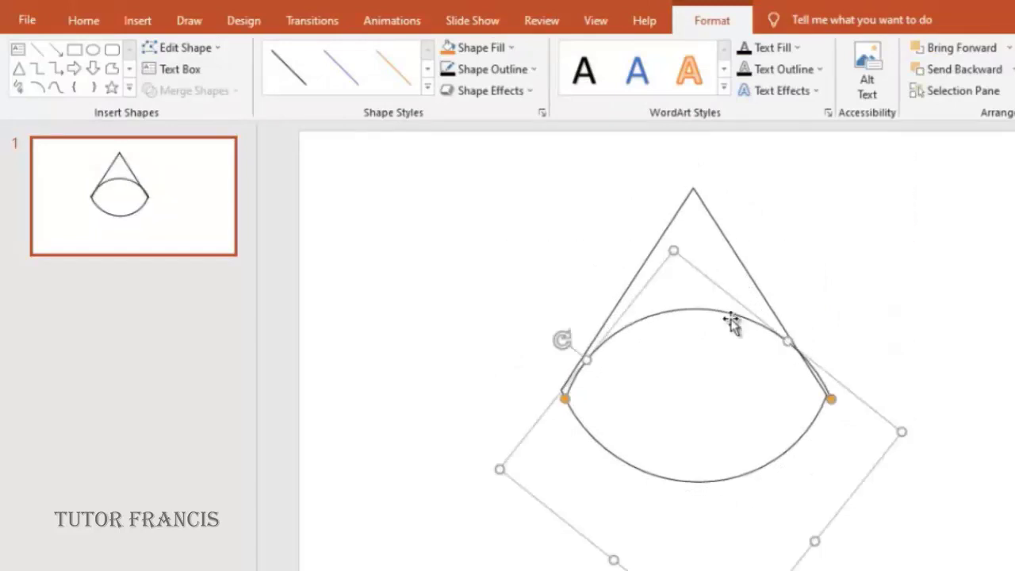
key(Delete)
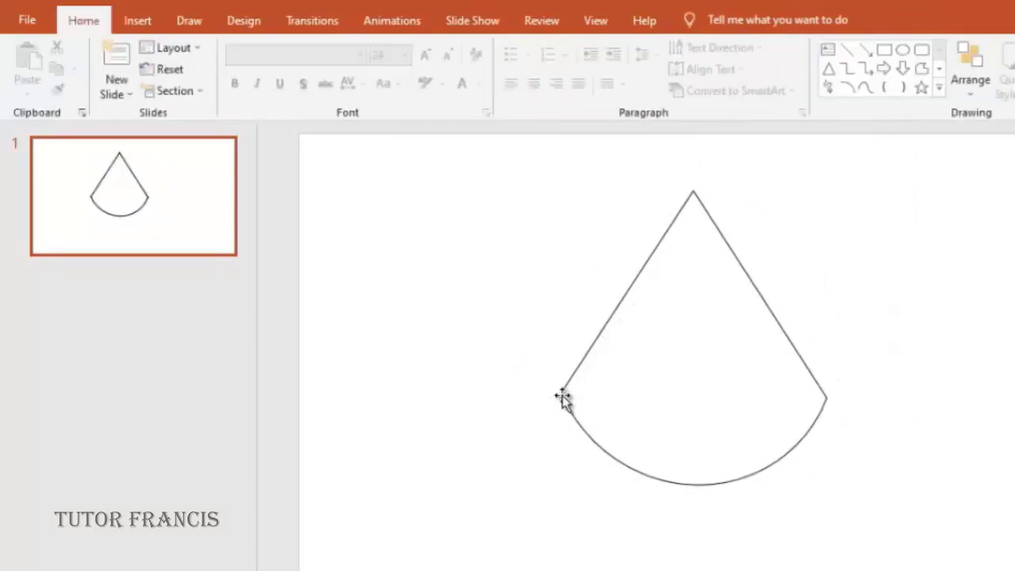
- Draw a wide, flat ellipse spanning the two points where the slanted lines meet the arc
click(137, 22)
click(301, 73)
click(369, 131)
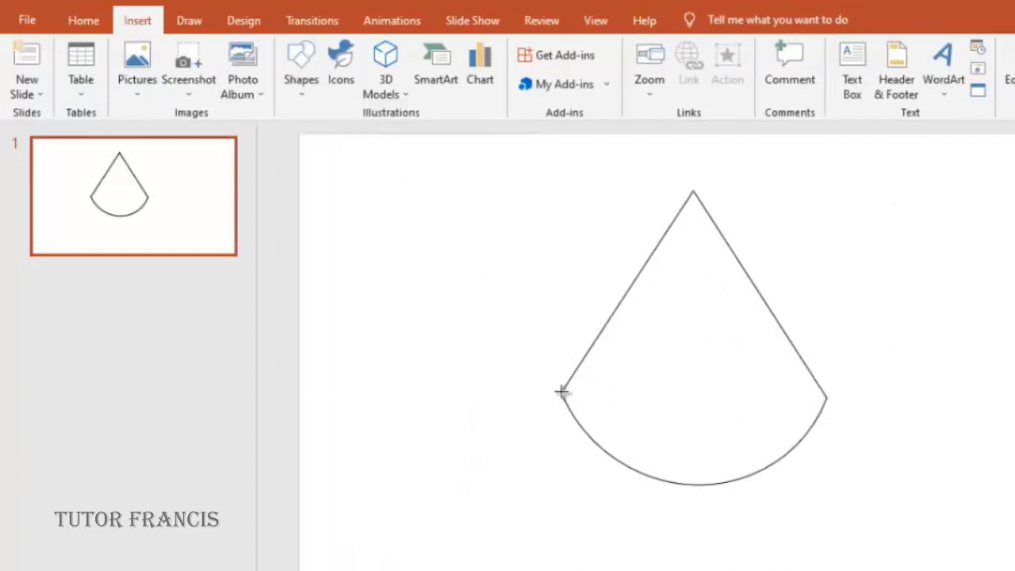
mouse_move(562, 391)
mouse_down()
mouse_move(614, 394)
mouse_move(682, 433)
mouse_up()
drag(662, 421, 819, 441)
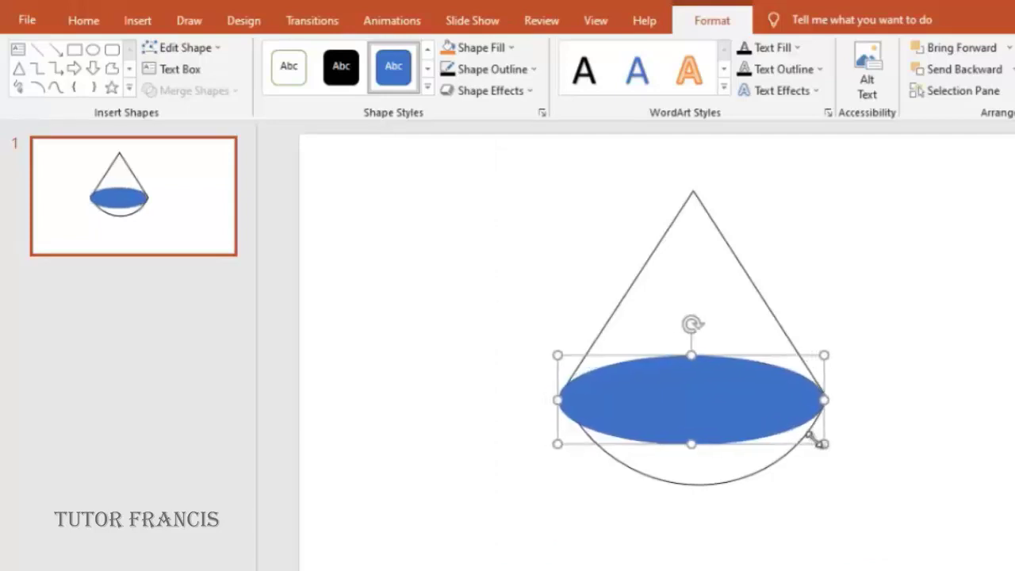
click(845, 469)
- Give the ellipse a black outline and no fill
click(701, 419)
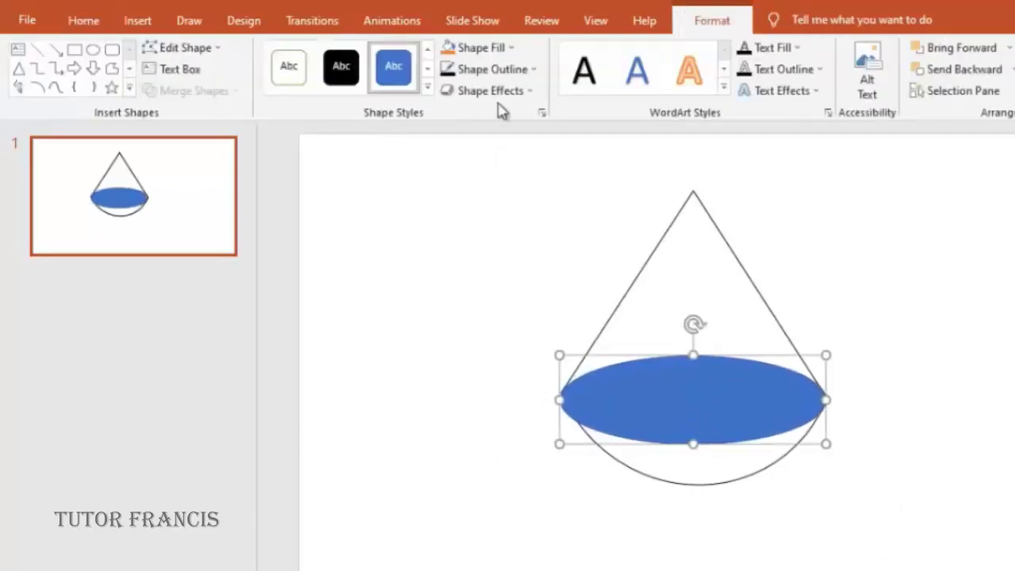
click(476, 47)
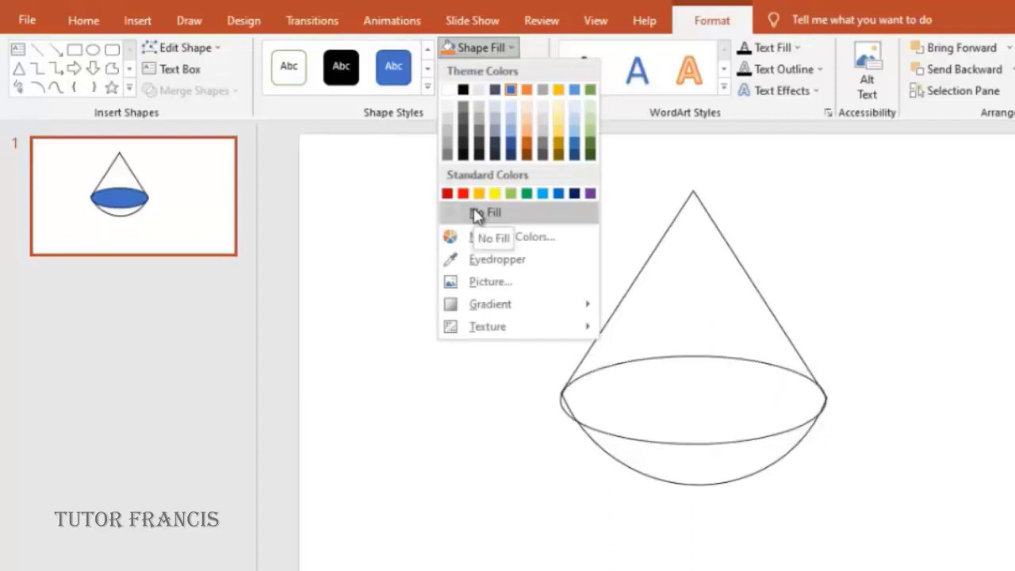
click(476, 214)
click(844, 410)
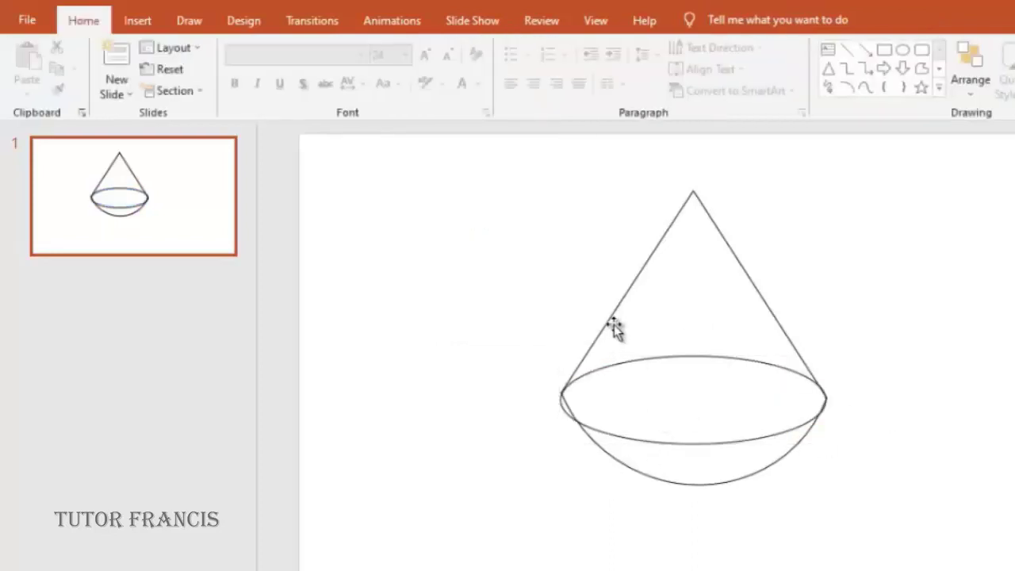
- Flatten the ellipse by raising its lower edge
click(603, 453)
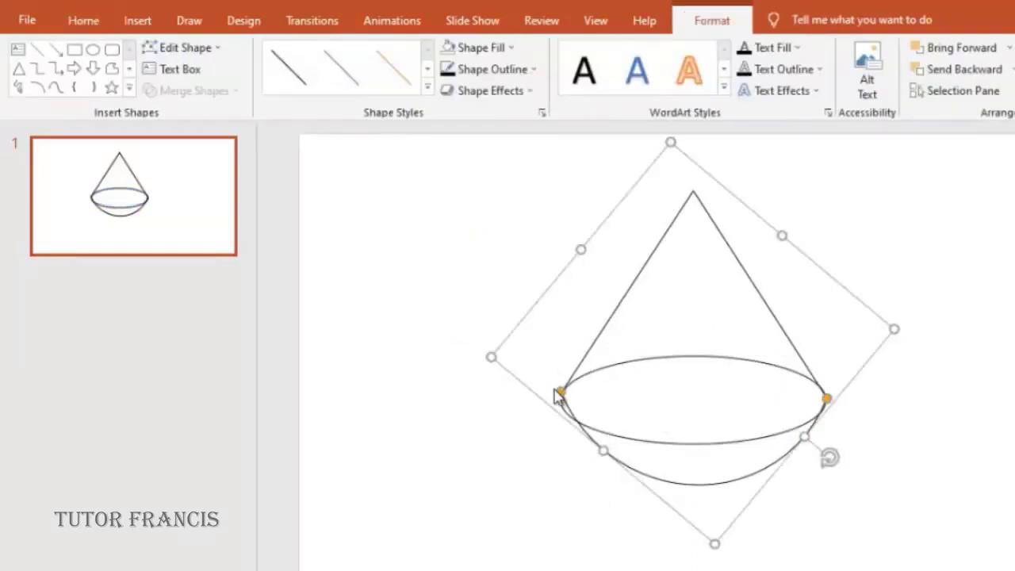
click(725, 469)
click(705, 441)
drag(694, 445, 724, 423)
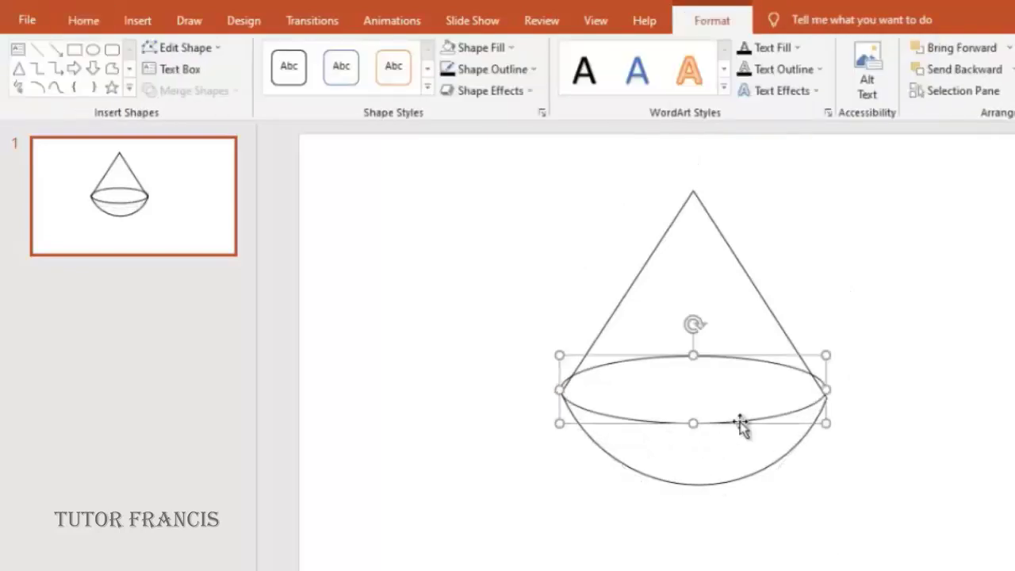
- Move the right slanted line's lower end up to the ellipse's right end
click(813, 306)
click(794, 347)
drag(828, 398, 828, 387)
click(840, 423)
- Nudge the arc and adjust its right end so the arc meets both ends of the ellipse
click(824, 414)
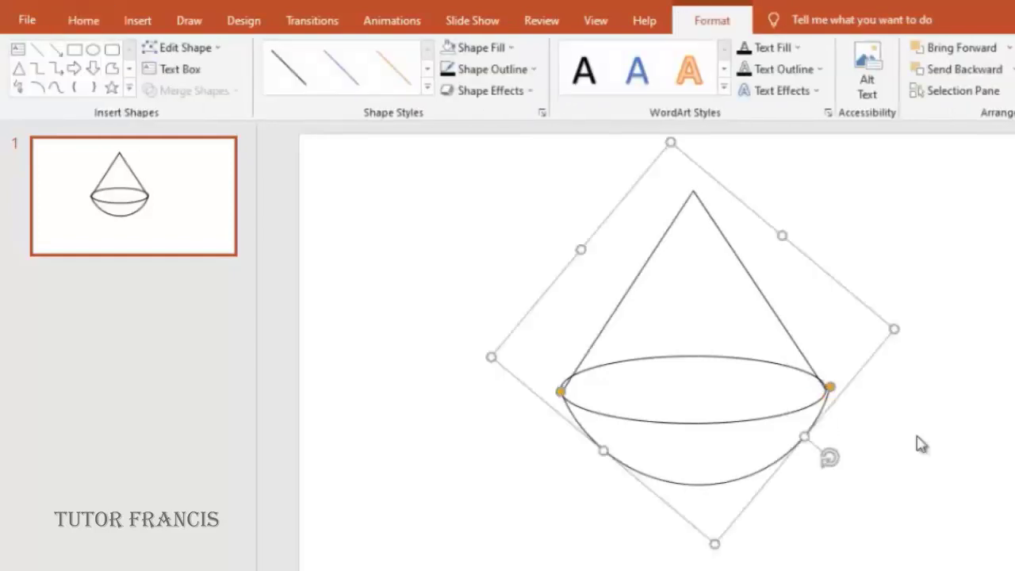
click(918, 437)
click(823, 406)
drag(802, 437, 786, 451)
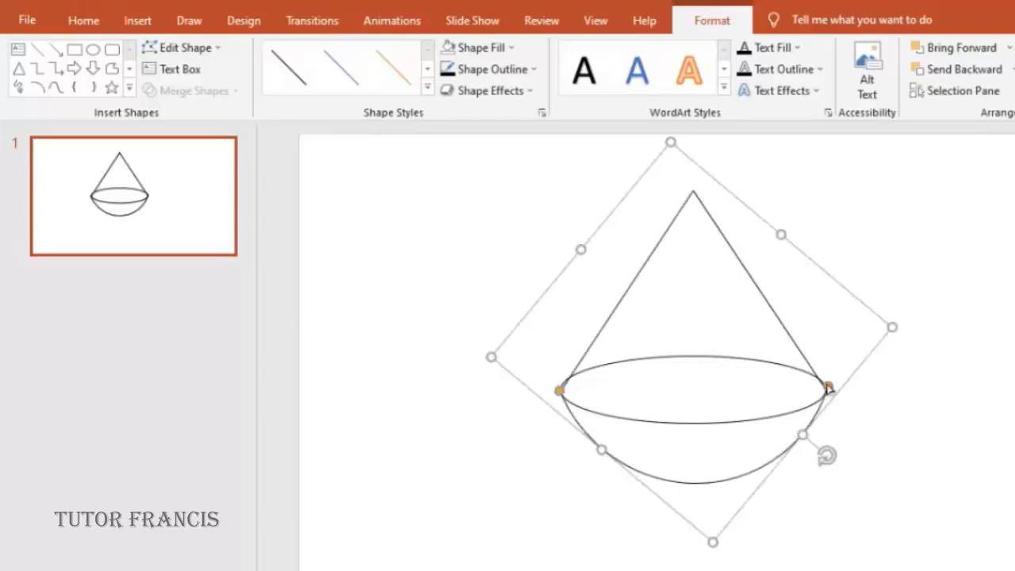
drag(829, 392, 829, 397)
click(887, 433)
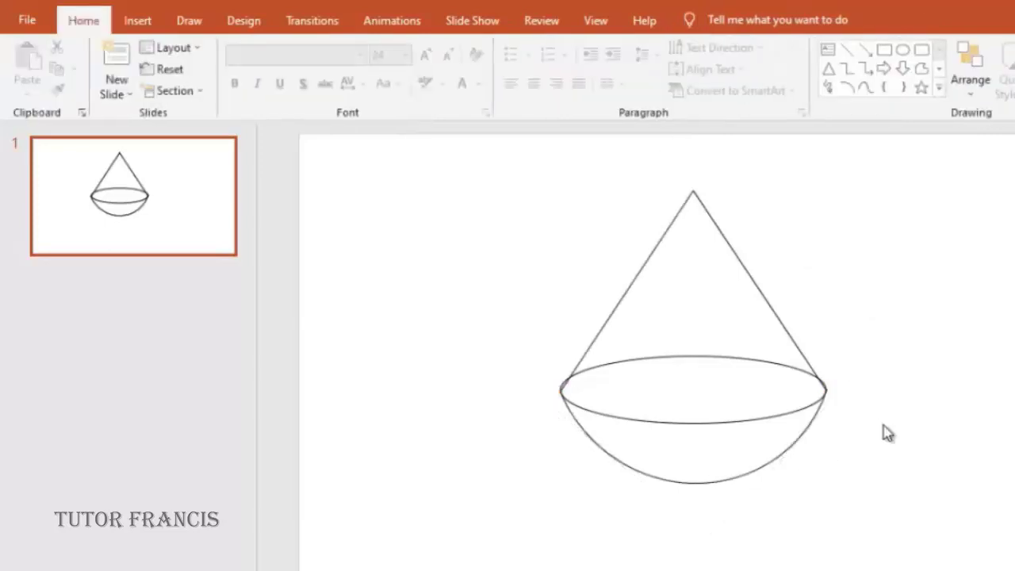
click(780, 425)
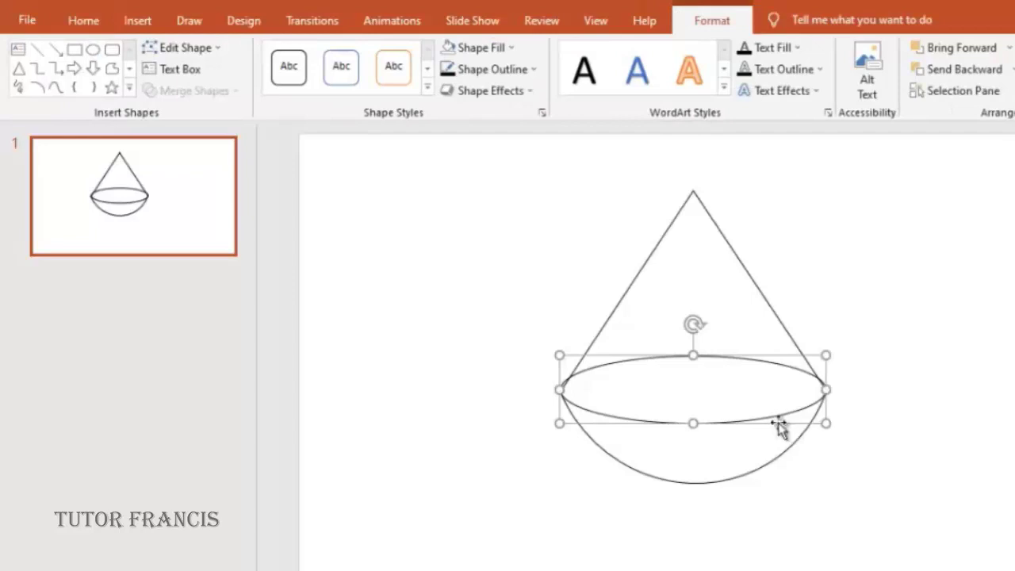
click(915, 490)
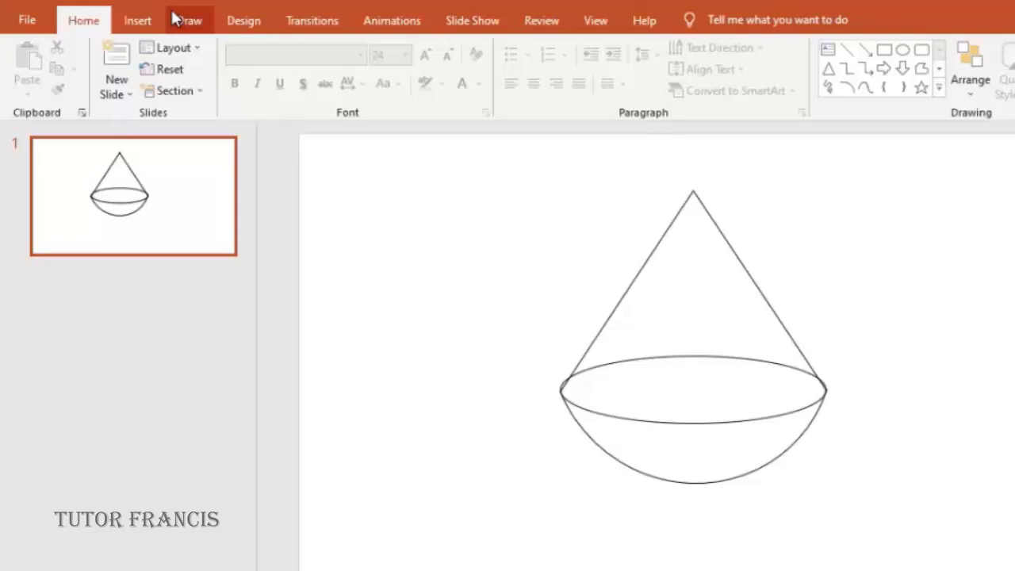
- Place a tiny circle at the ellipse's centre and fill it black as the centre point
click(137, 20)
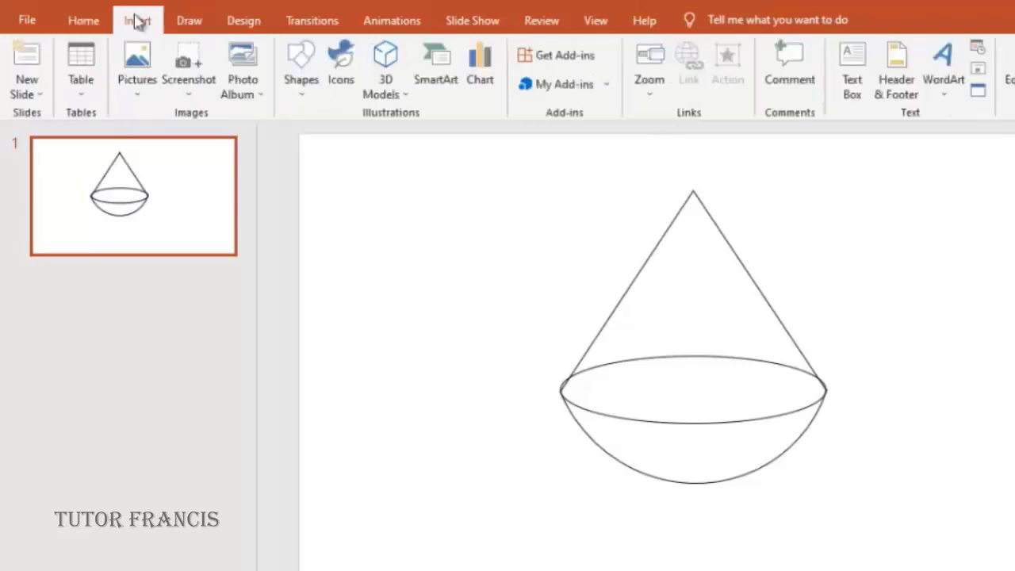
click(301, 75)
click(317, 136)
click(696, 389)
click(478, 48)
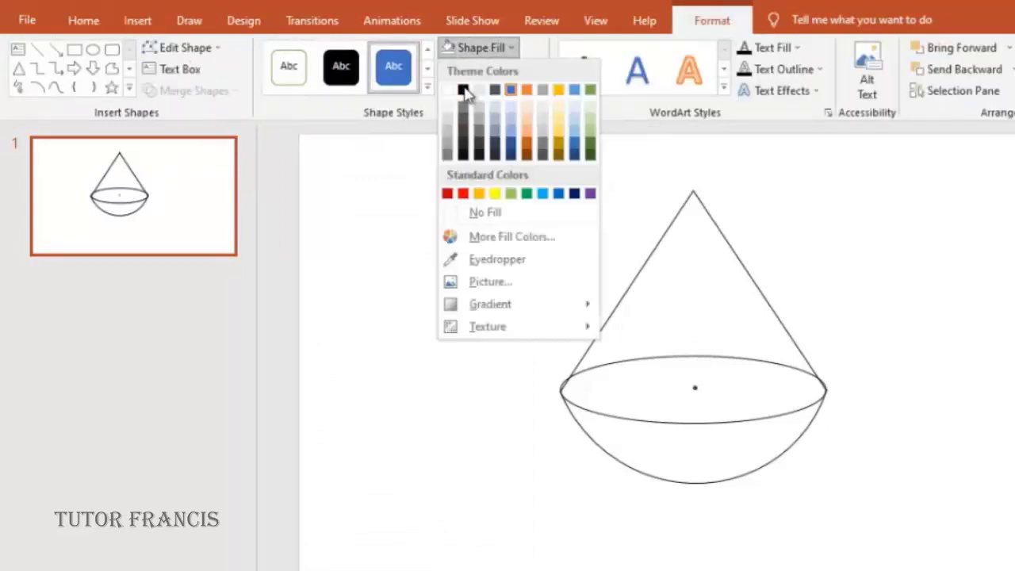
click(464, 90)
click(482, 154)
- Draw lines from the centre point to the ellipse's left end and down to the lowest point of the arc
click(137, 20)
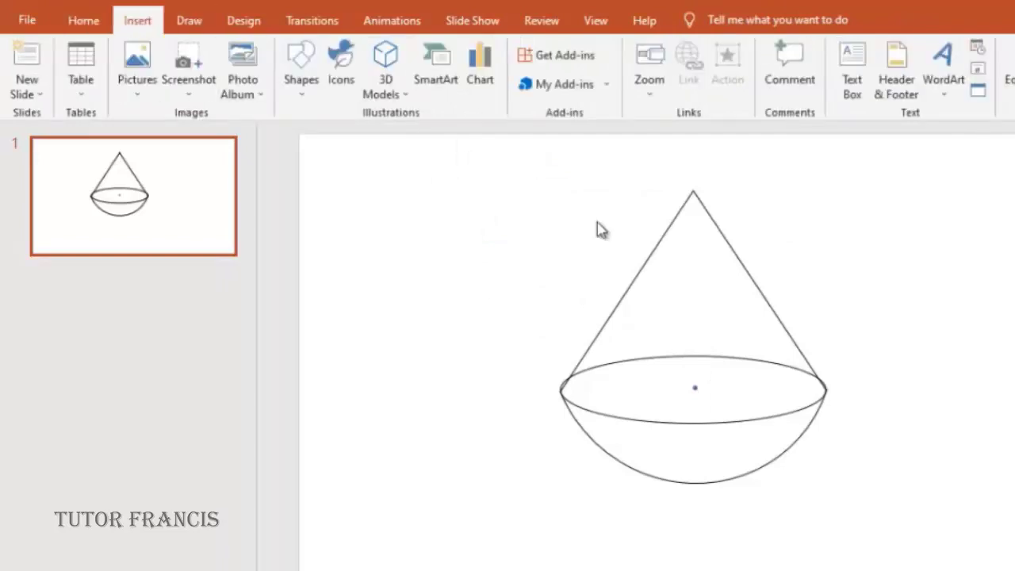
click(644, 268)
drag(692, 192, 697, 386)
drag(566, 401, 561, 389)
drag(561, 570, 695, 387)
drag(696, 570, 698, 479)
- Apply a dotted line style to the vertical line below the centre point
click(492, 69)
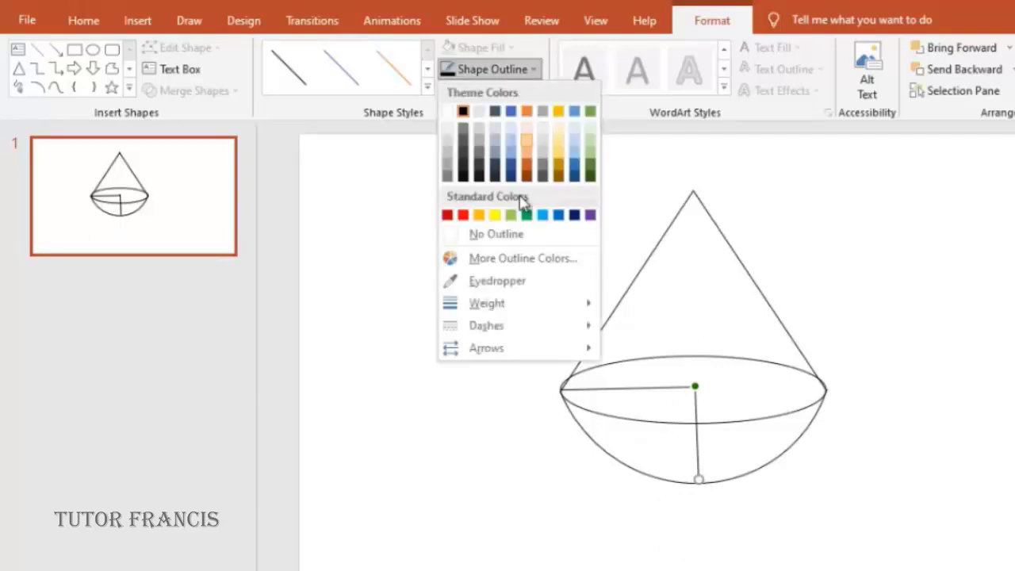
mouse_move(512, 329)
click(646, 353)
click(687, 415)
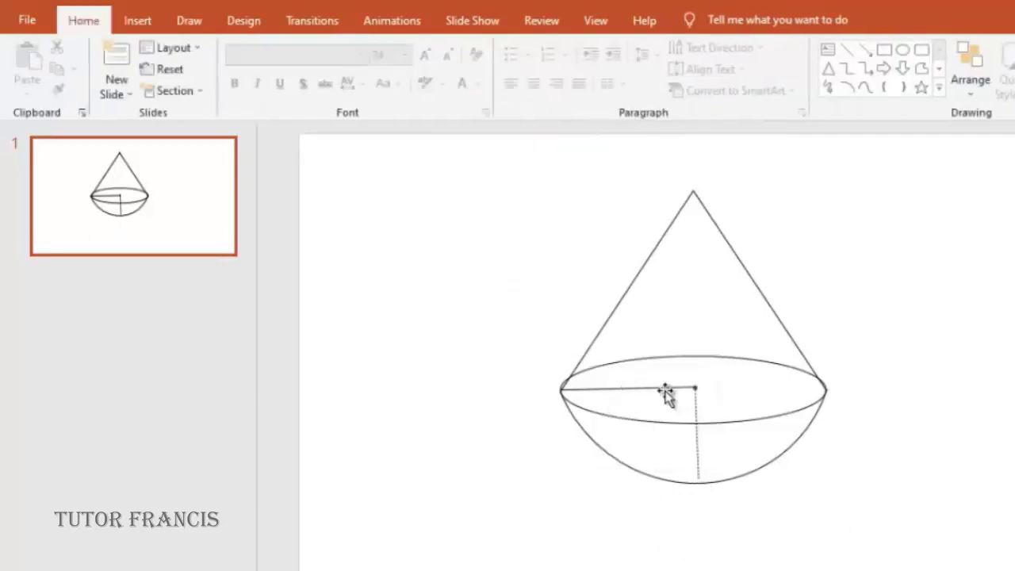
click(698, 454)
click(846, 550)
- Apply the same dotted line style to the horizontal radius line inside the ellipse
click(664, 388)
click(491, 69)
mouse_move(524, 326)
click(646, 353)
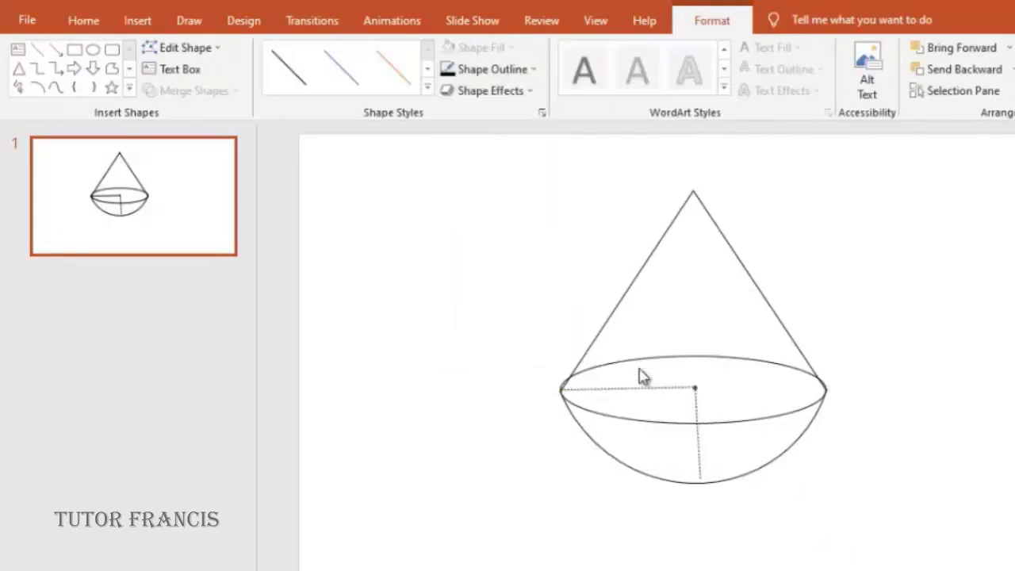
click(902, 551)
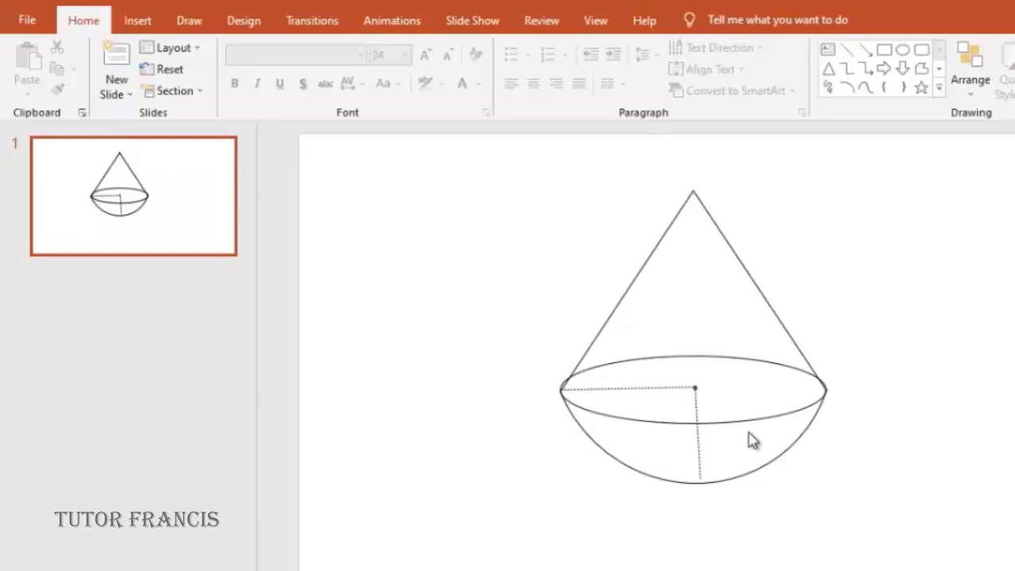
- Lower the ellipse's upper edge slightly so its sides line up with the cone's lower corners
click(639, 421)
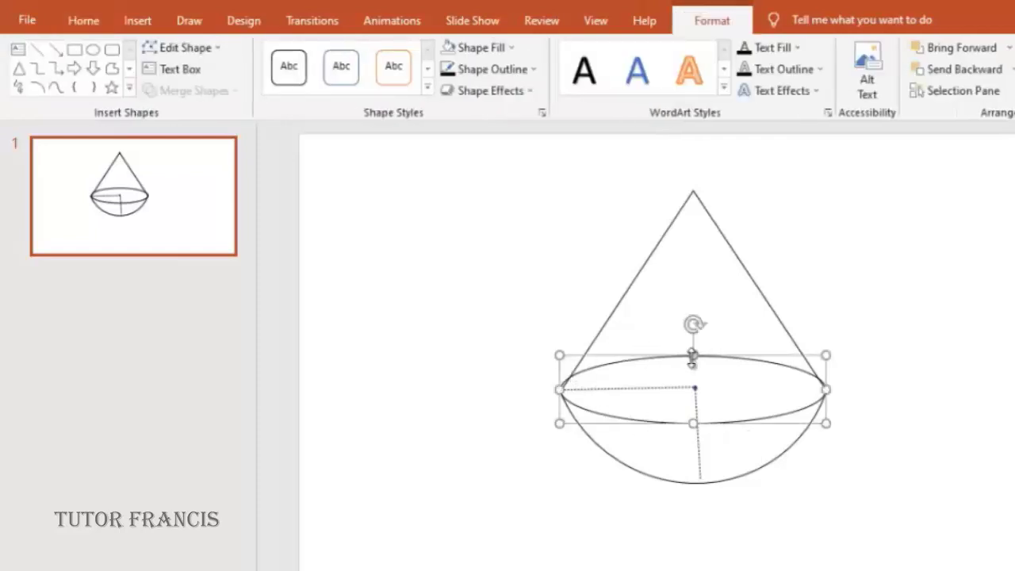
drag(691, 357, 696, 363)
click(920, 426)
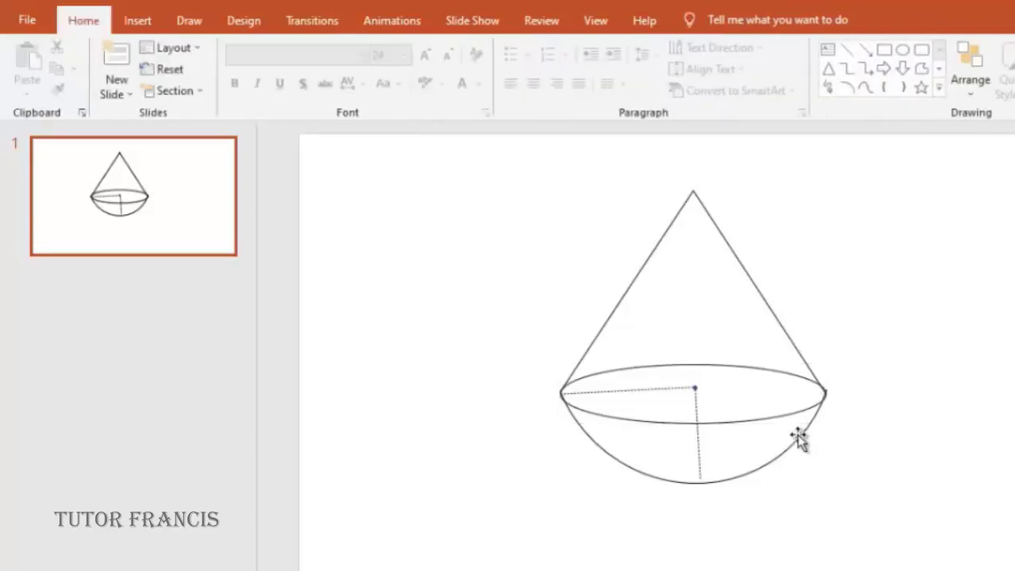
click(798, 435)
click(902, 465)
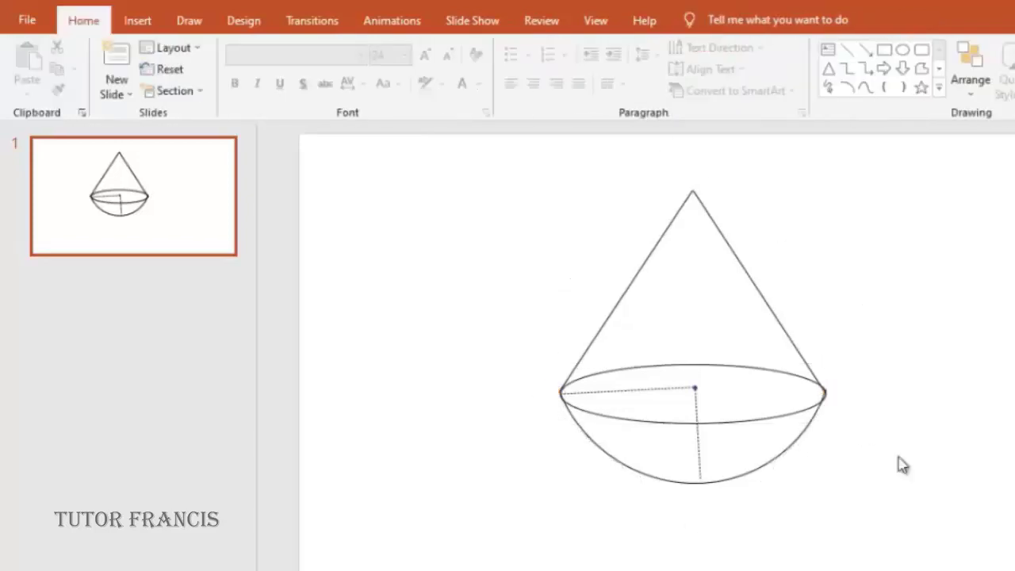
- Nudge the ellipse at the cone's base up slightly so its ends meet the cone's lower corners
click(791, 426)
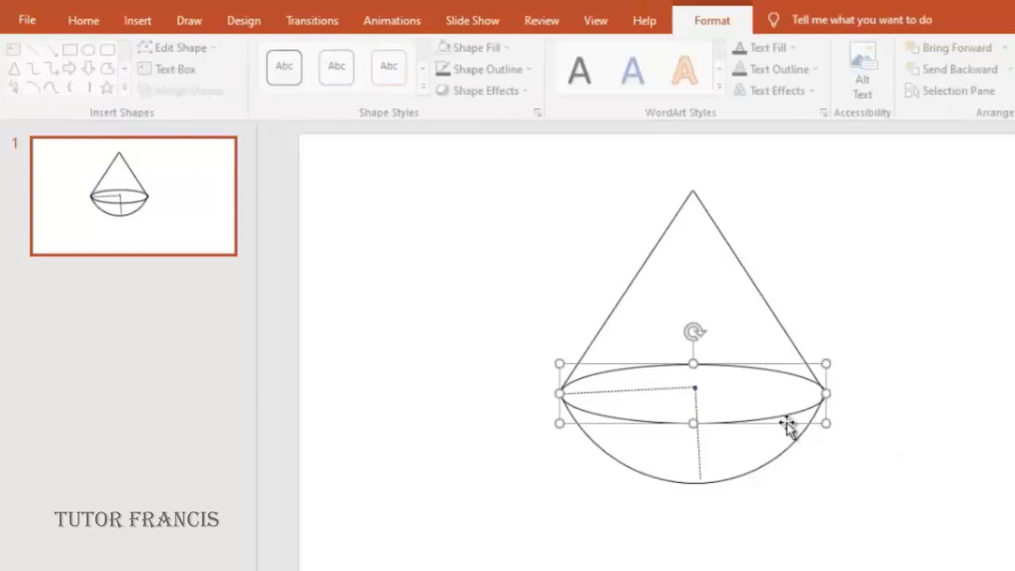
click(994, 432)
click(780, 416)
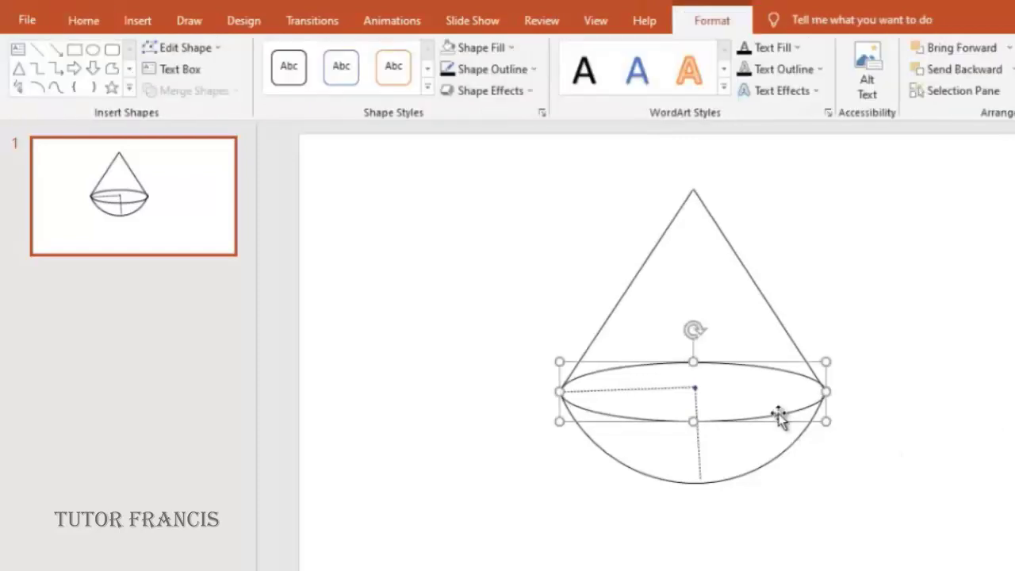
click(991, 437)
click(775, 419)
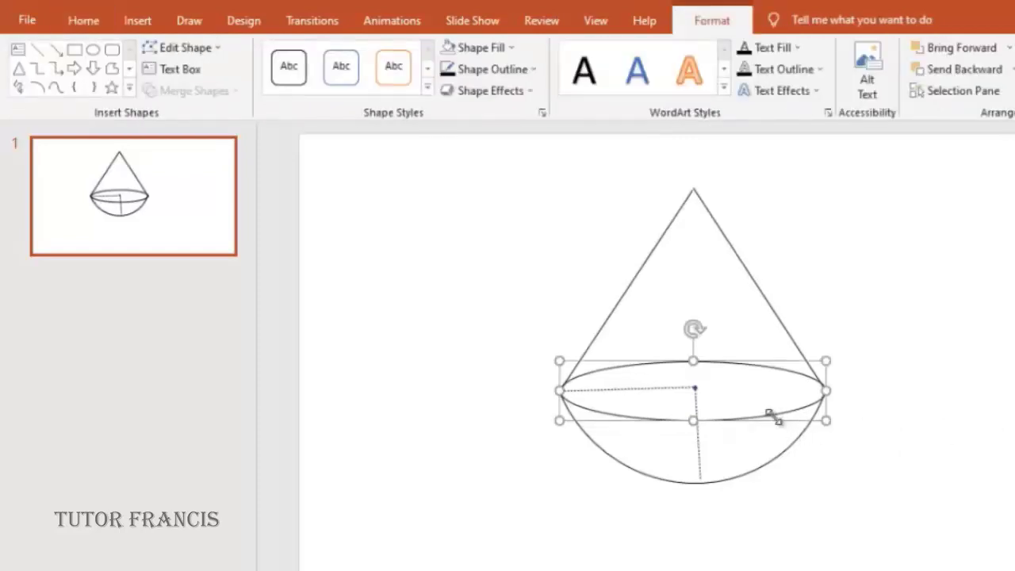
click(1003, 490)
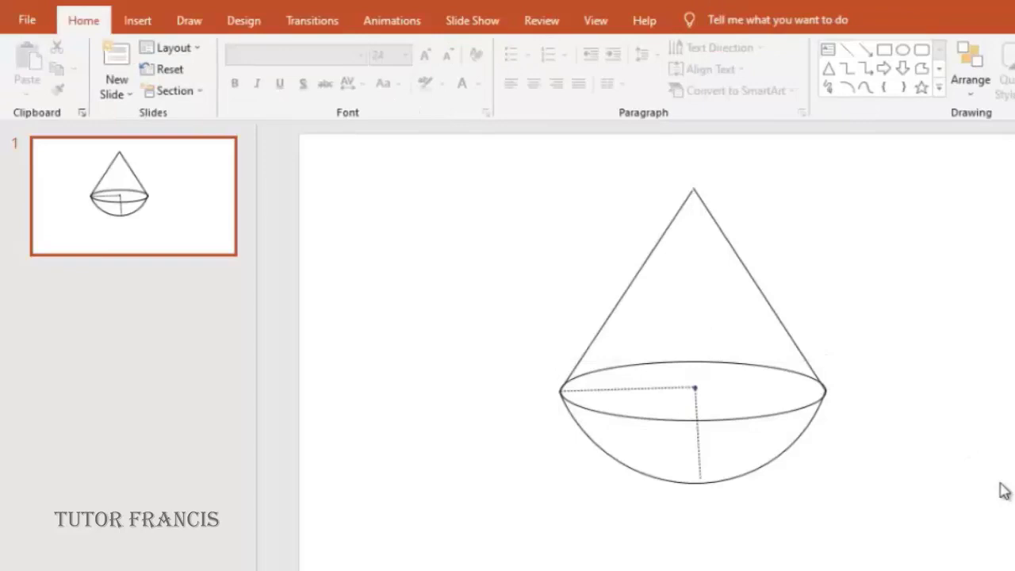
- Adjust the upper end of the cone's left side line so both sides meet exactly at the apex
click(689, 194)
click(679, 209)
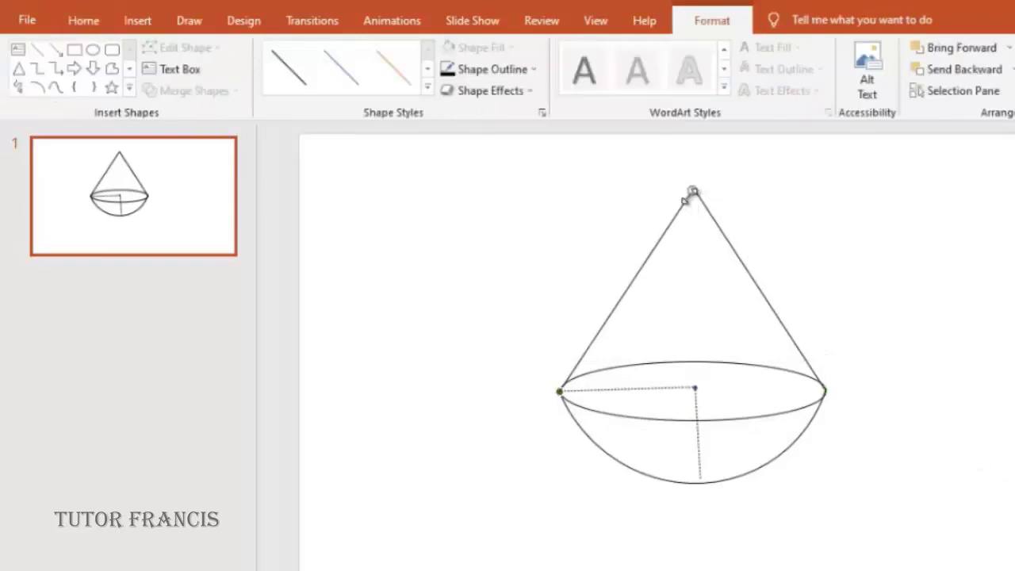
click(680, 199)
click(691, 188)
click(1008, 382)
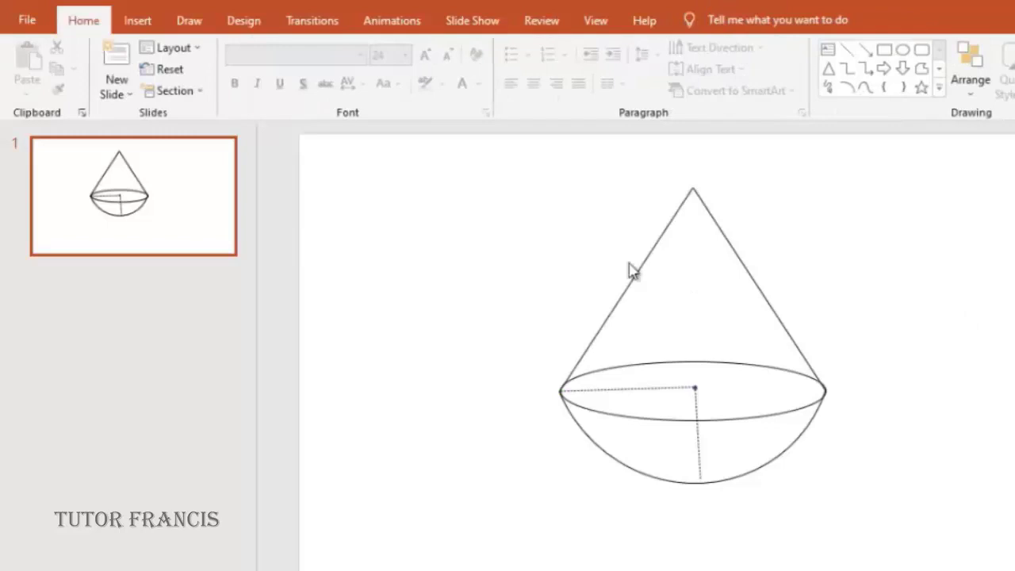
- Duplicate the slide with the cone figure and return to the original slide
click(190, 239)
key(ctrl+d)
click(218, 222)
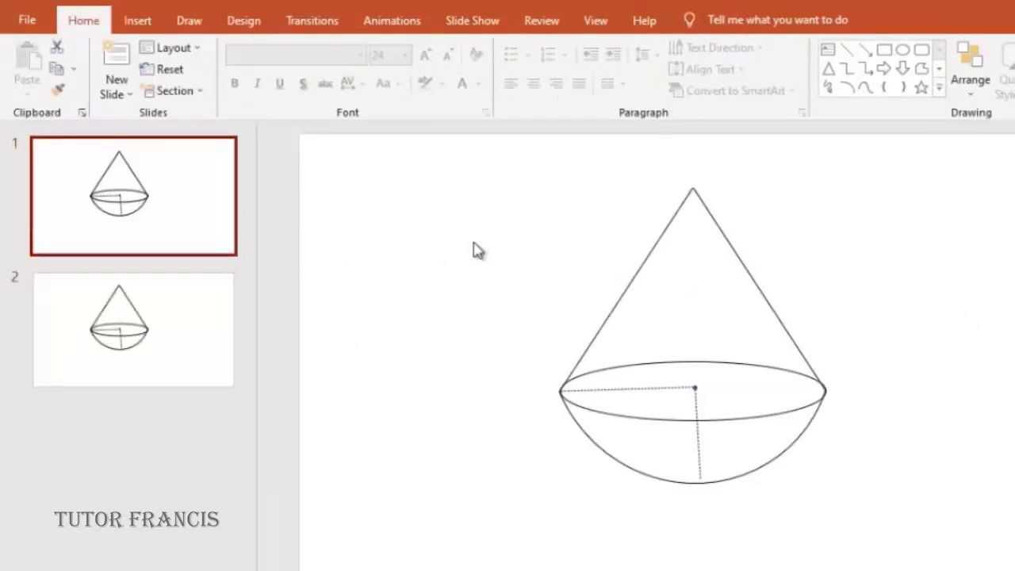
- Group all the shapes on the first slide and rotate the group sideways so the cone's apex points left
click(626, 296)
key(ctrl+a)
click(973, 89)
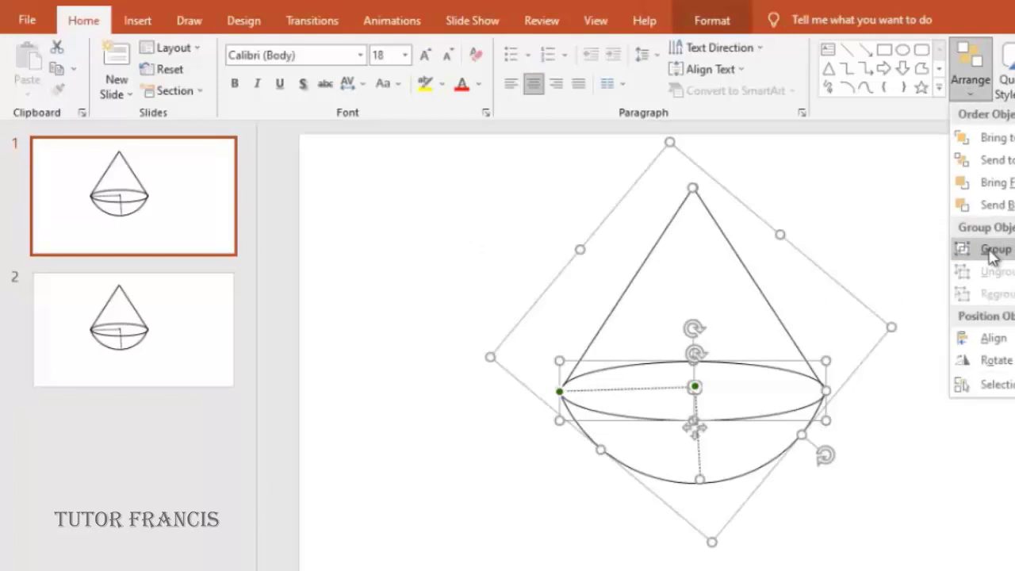
click(990, 253)
drag(843, 251, 913, 323)
drag(762, 226, 698, 374)
click(993, 449)
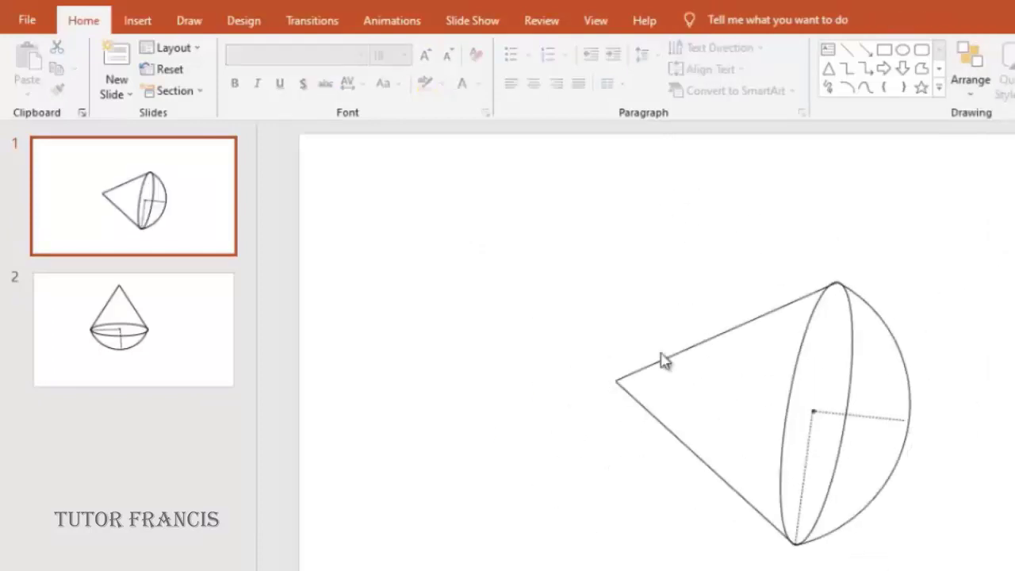
- Delete the cone's two side lines on the second slide, keeping only the bowl-shaped base
click(163, 274)
click(766, 299)
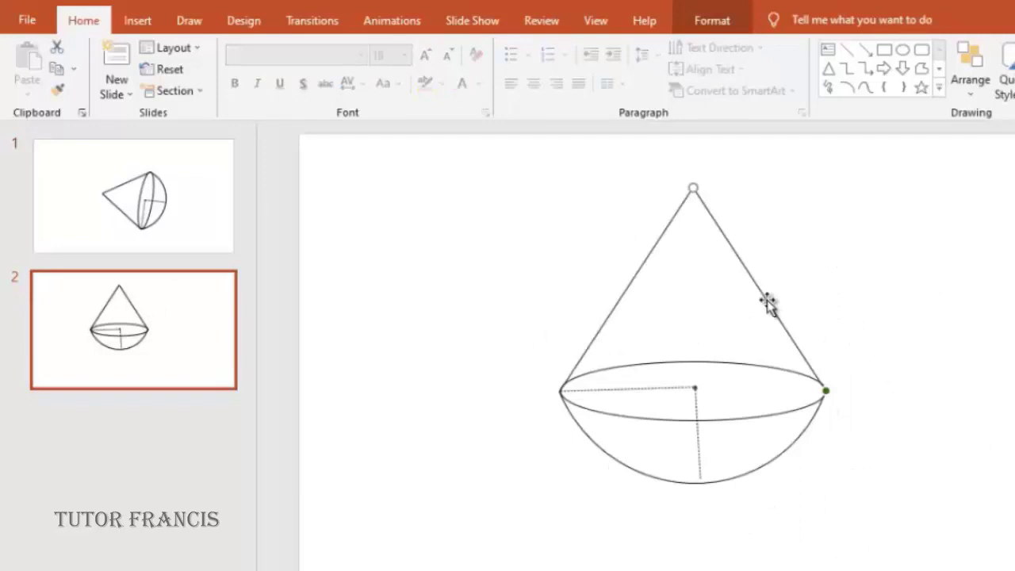
key(Delete)
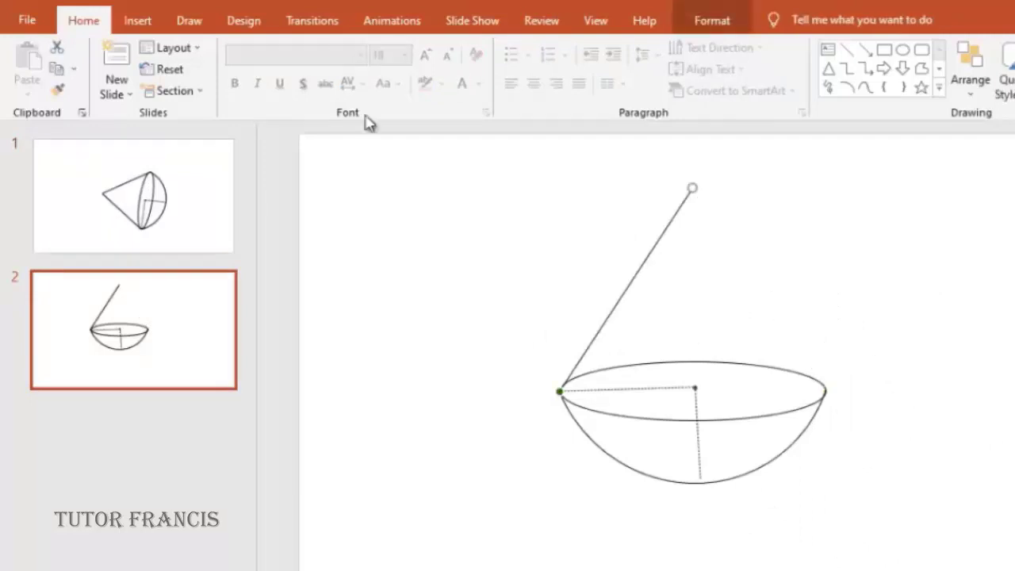
click(697, 21)
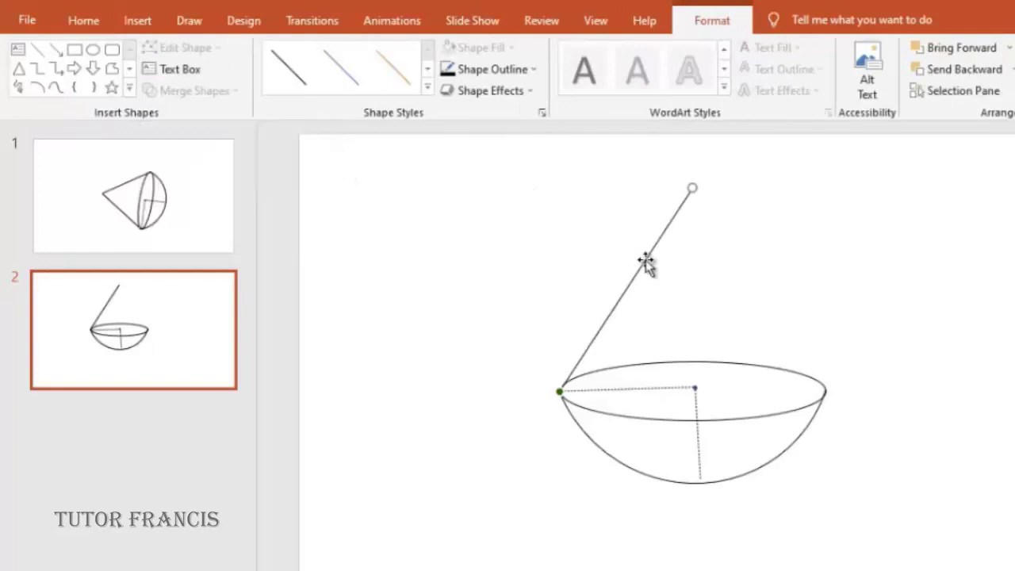
key(Delete)
- Insert a cylinder above the bowl and fit its width and bottom edge to the ellipse
click(137, 20)
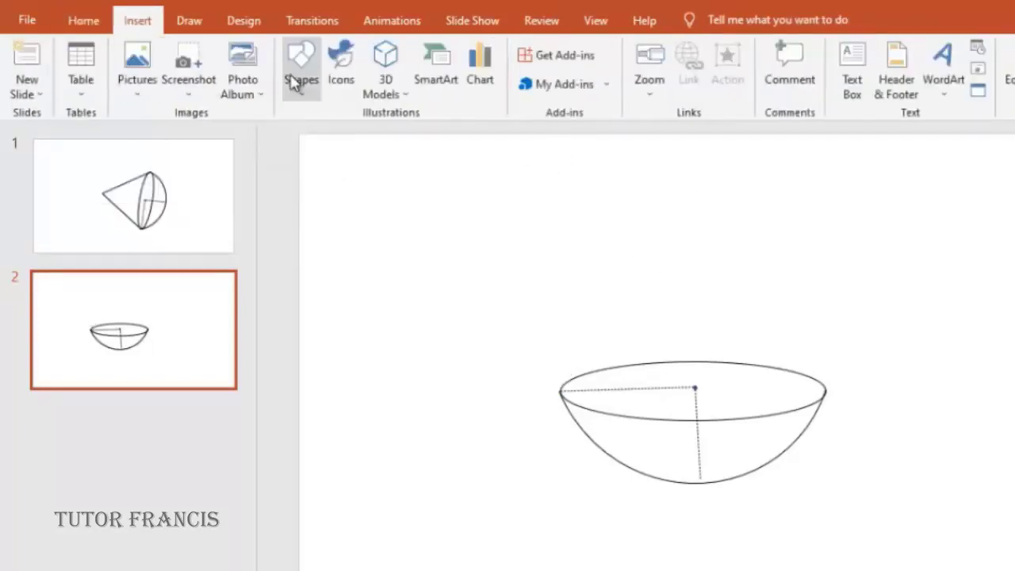
click(301, 71)
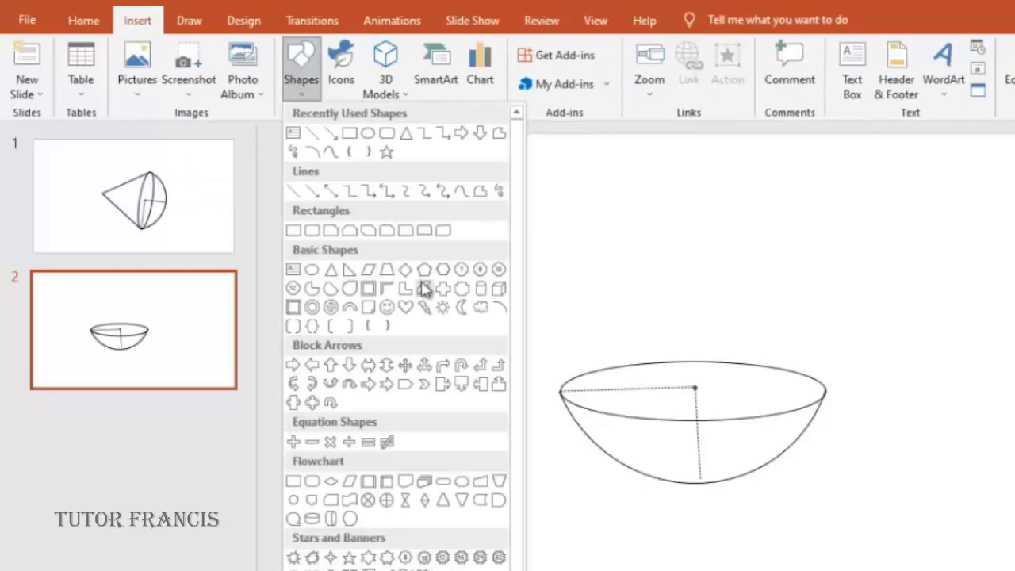
click(482, 288)
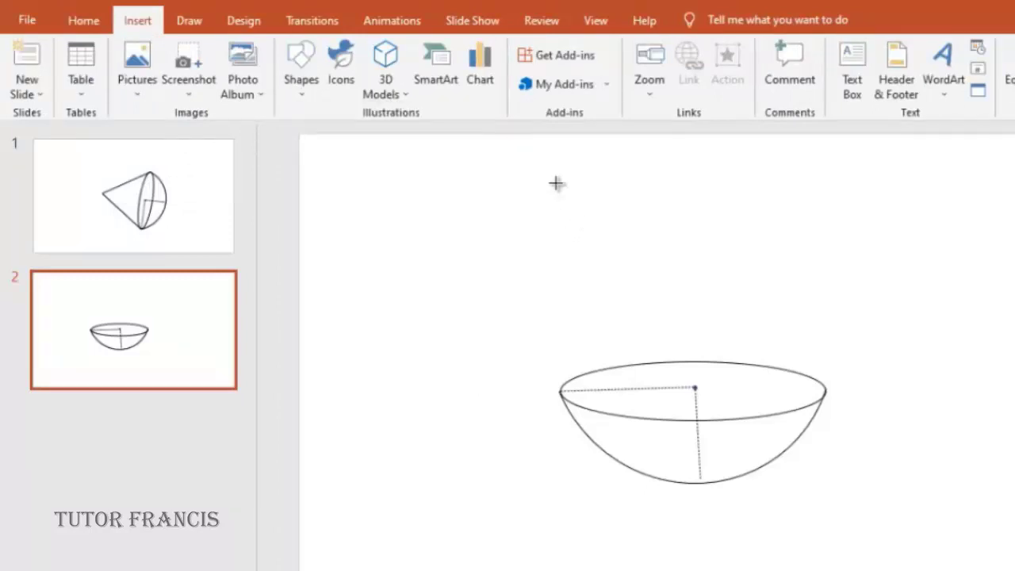
mouse_move(556, 183)
mouse_down()
mouse_move(585, 222)
mouse_move(698, 272)
mouse_up()
drag(580, 222, 681, 256)
drag(553, 425, 559, 427)
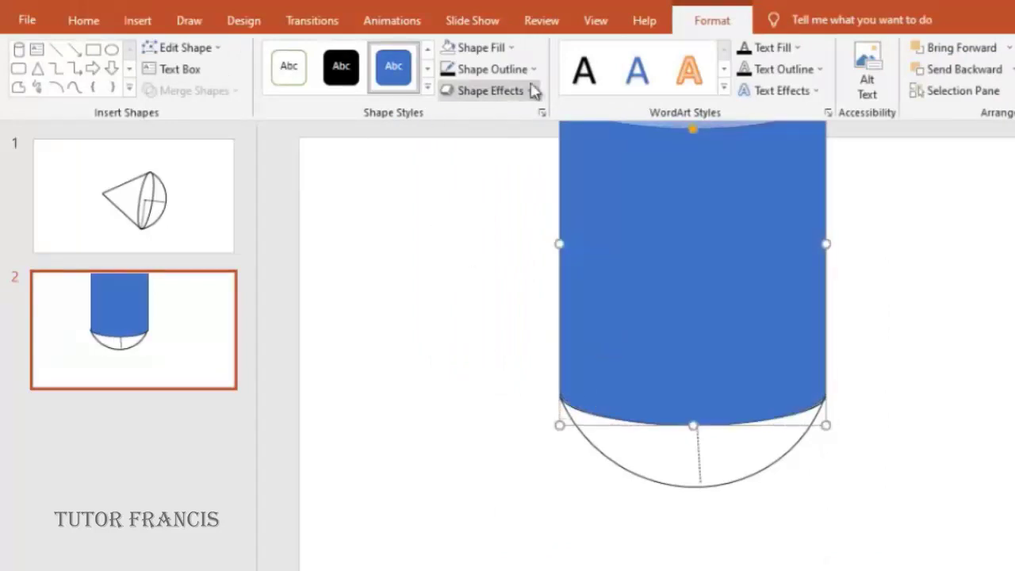
- Set the cylinder to No Fill
click(503, 51)
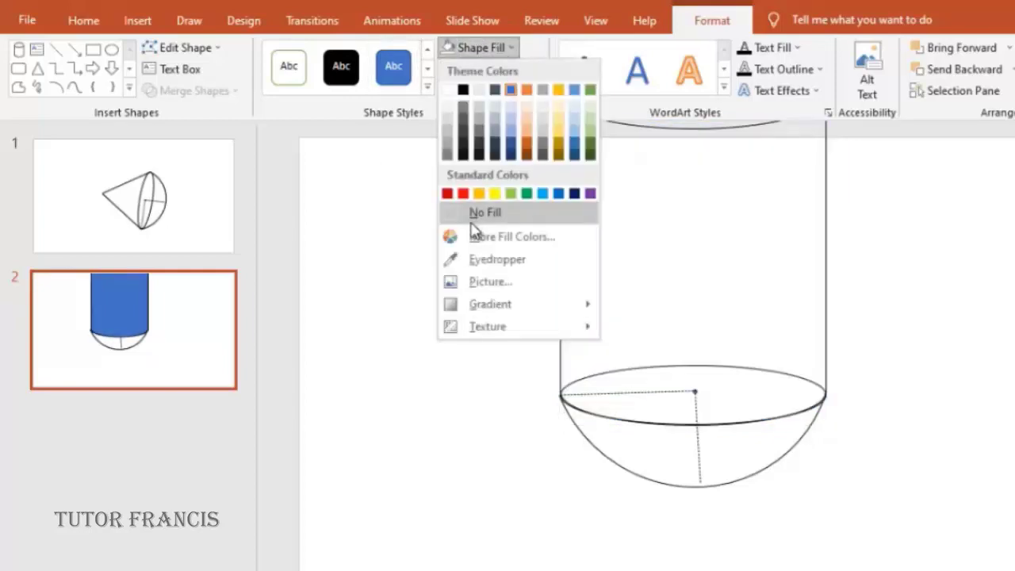
click(476, 215)
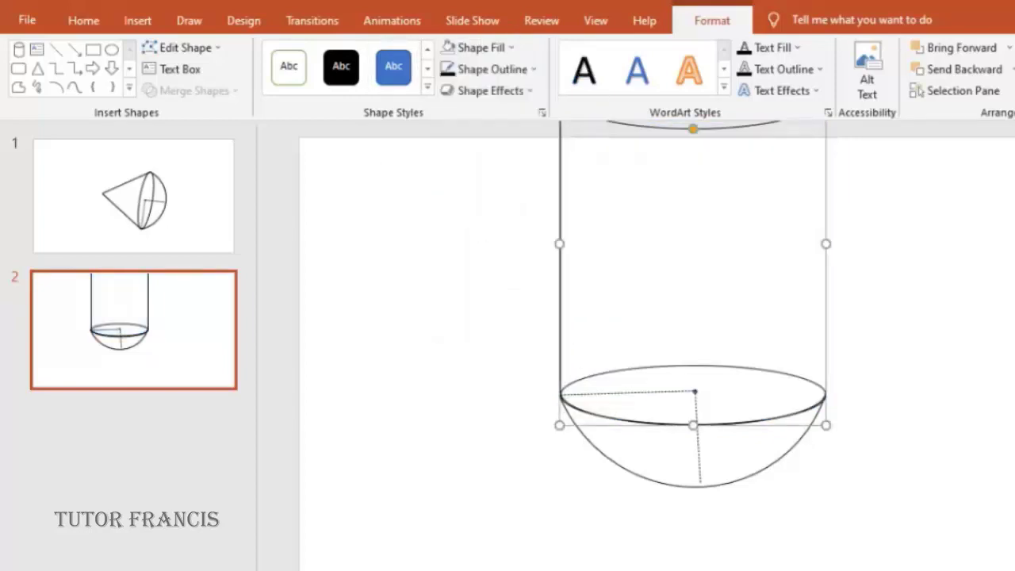
key(Escape)
- Move all the shapes on the second slide down together so the cylinder's whole top lies on the slide
click(828, 238)
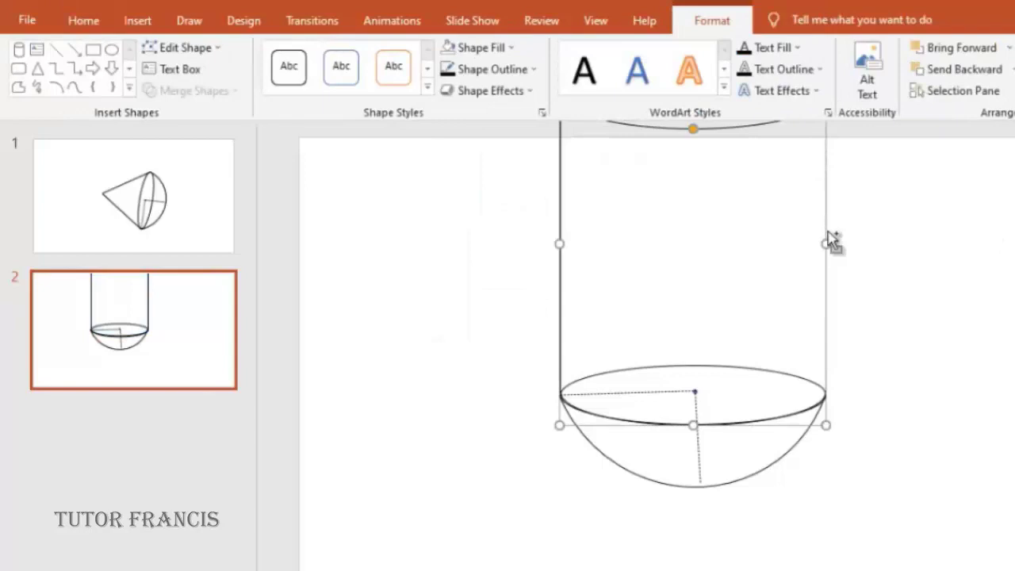
key(ctrl+a)
key(Down)
key(Down)
key(Down)
key(Down)
key(Down)
key(Down)
key(Down)
key(Down)
key(Down)
key(Down)
key(Down)
key(Down)
key(Down)
key(Down)
key(Down)
key(Down)
key(Down)
key(Down)
key(Down)
click(970, 284)
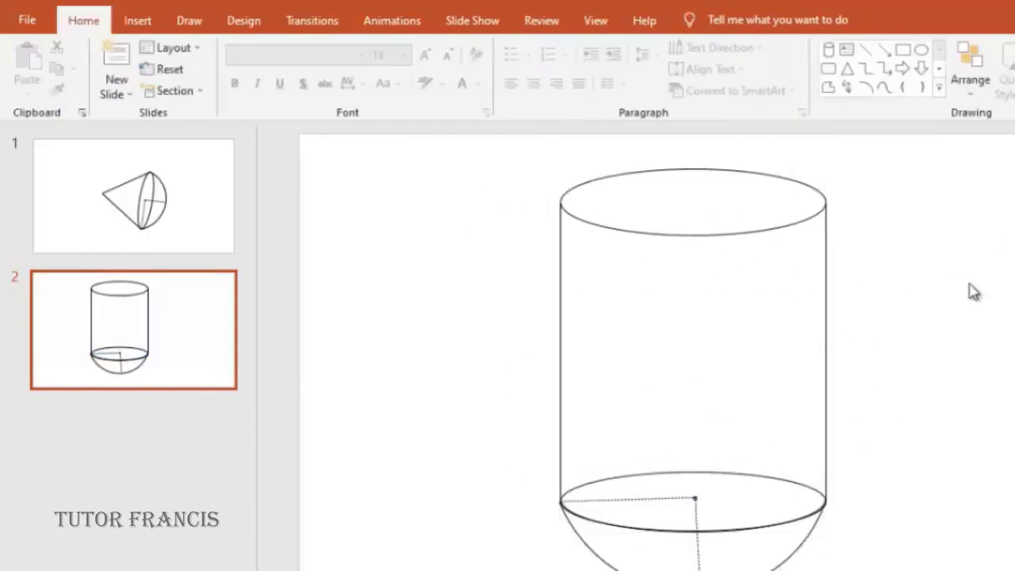
- Duplicate the second slide with the cylinder on the bowl-shaped base
click(767, 231)
click(199, 317)
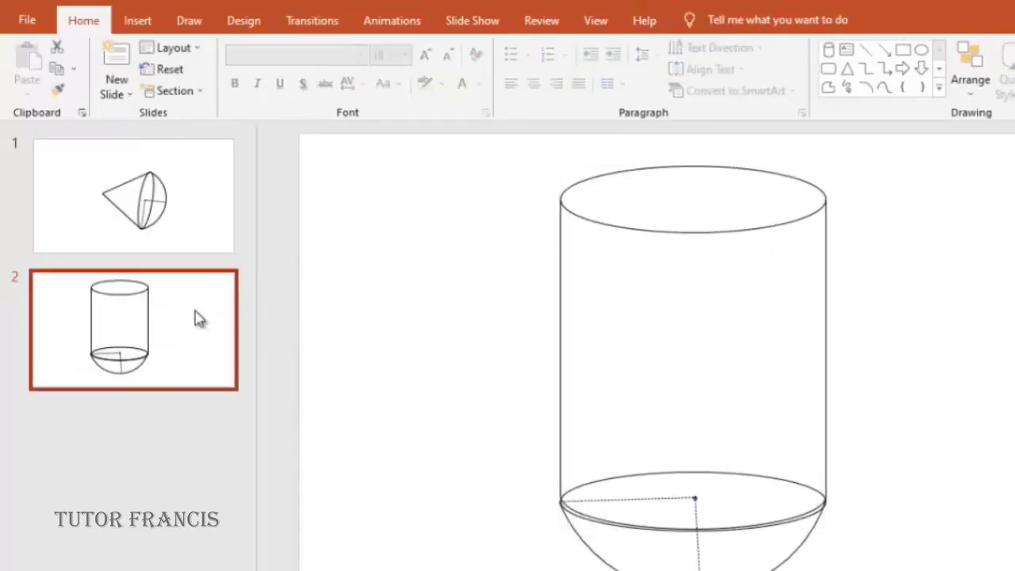
key(ctrl+d)
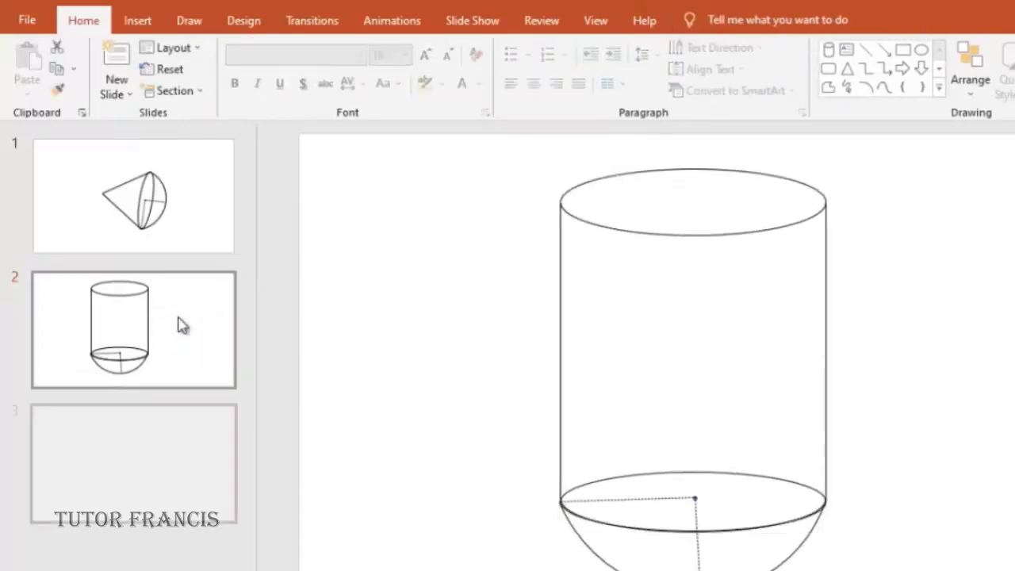
click(560, 385)
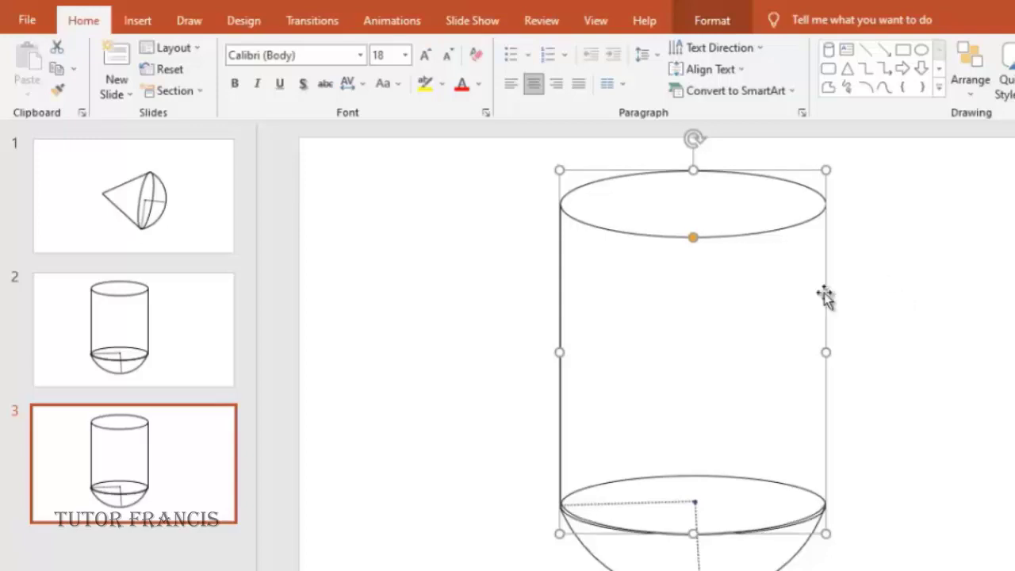
click(944, 389)
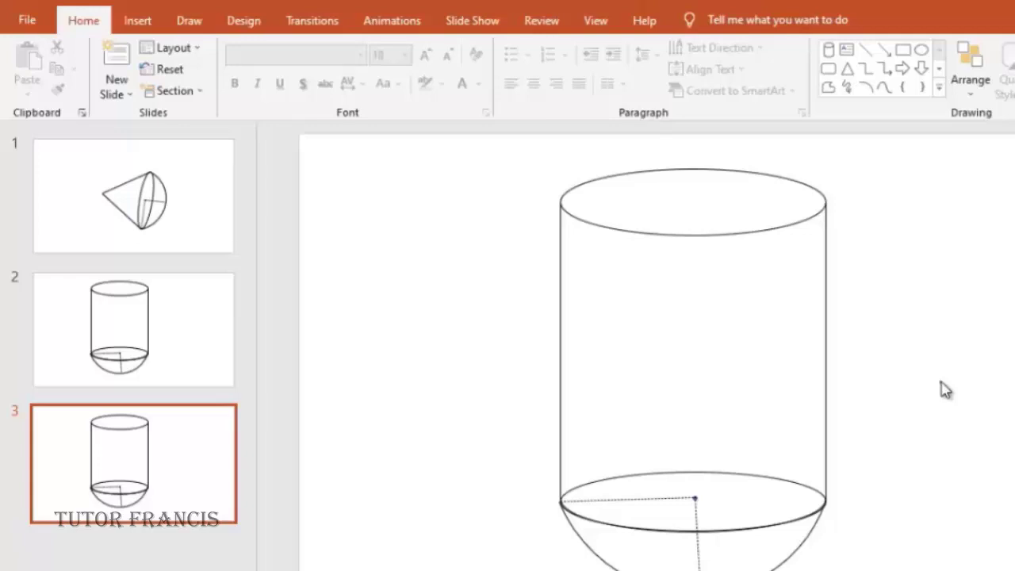
- Rotate the grouped cone figure on the first slide back to a nearly upright position
click(190, 186)
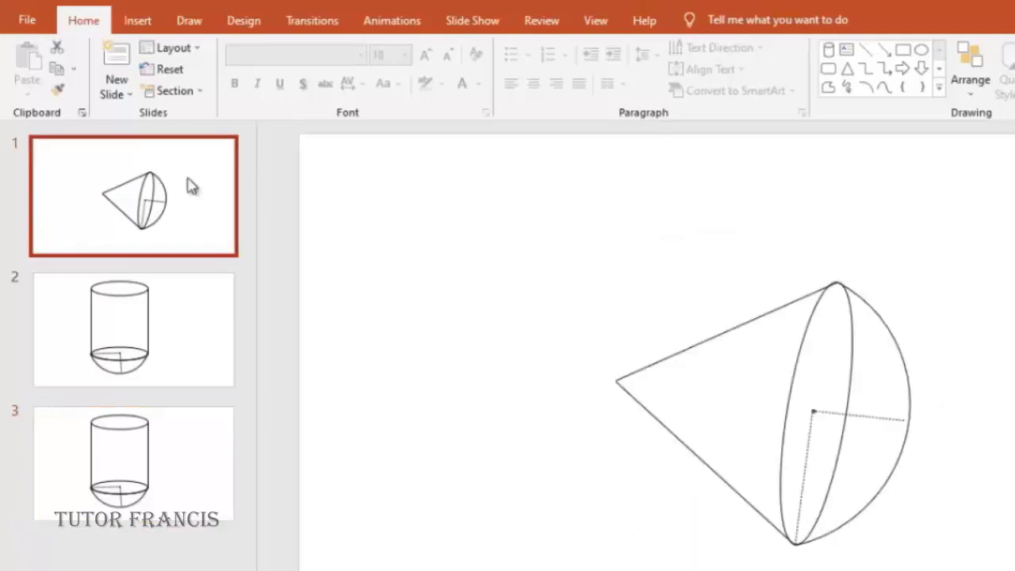
click(685, 356)
drag(571, 374, 757, 343)
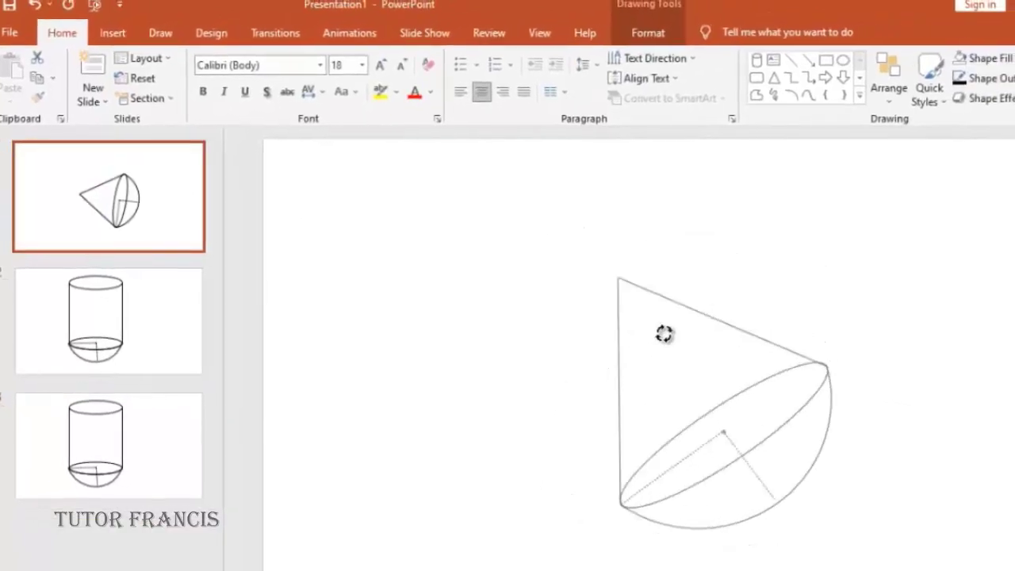
- Place a copy of the cone figure to its right and move the original left to separate them
drag(850, 333, 1014, 347)
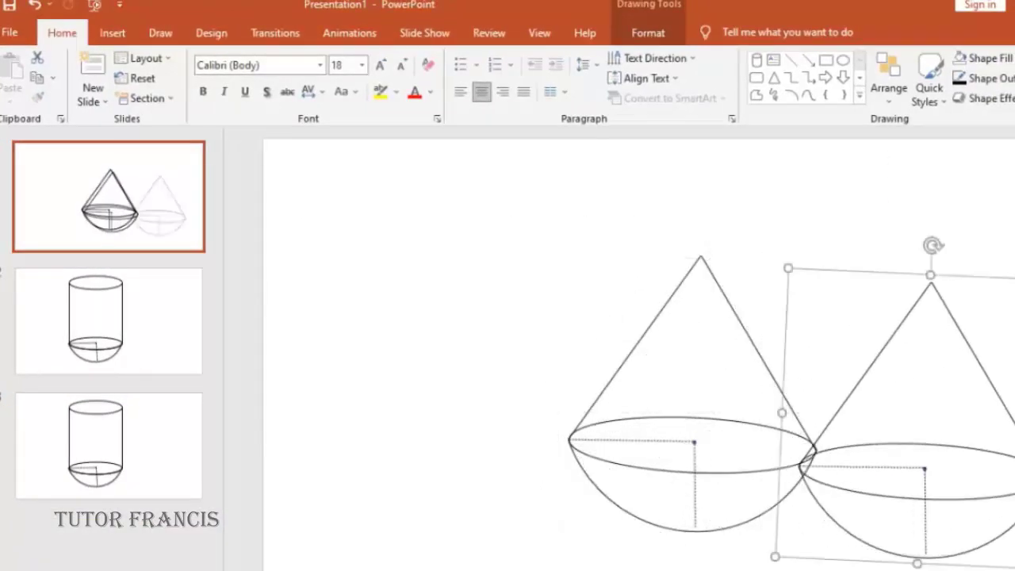
click(720, 301)
drag(726, 302, 574, 322)
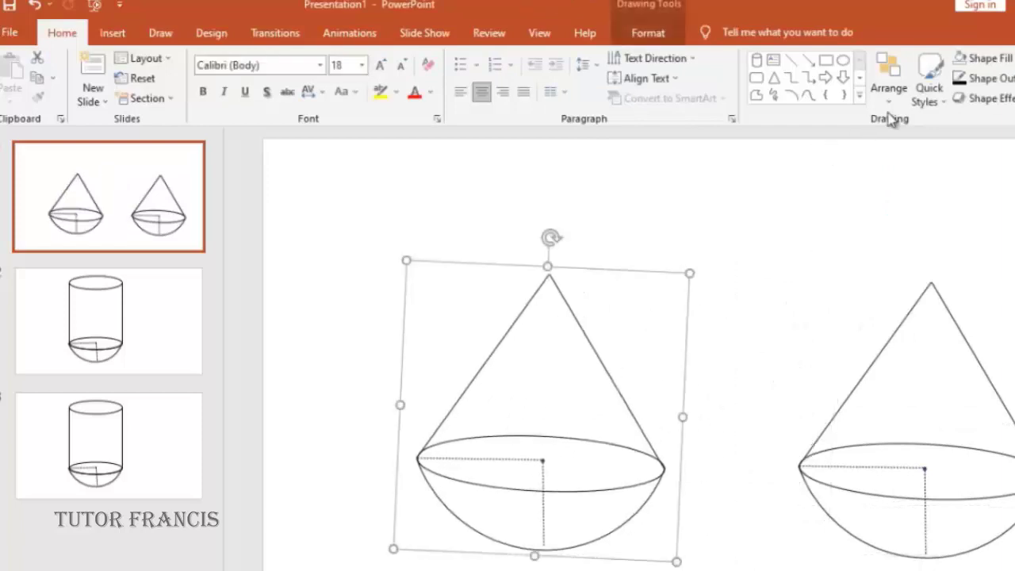
- Ungroup the left cone figure and group just its two slanted side lines
click(889, 91)
click(929, 204)
click(843, 286)
click(590, 341)
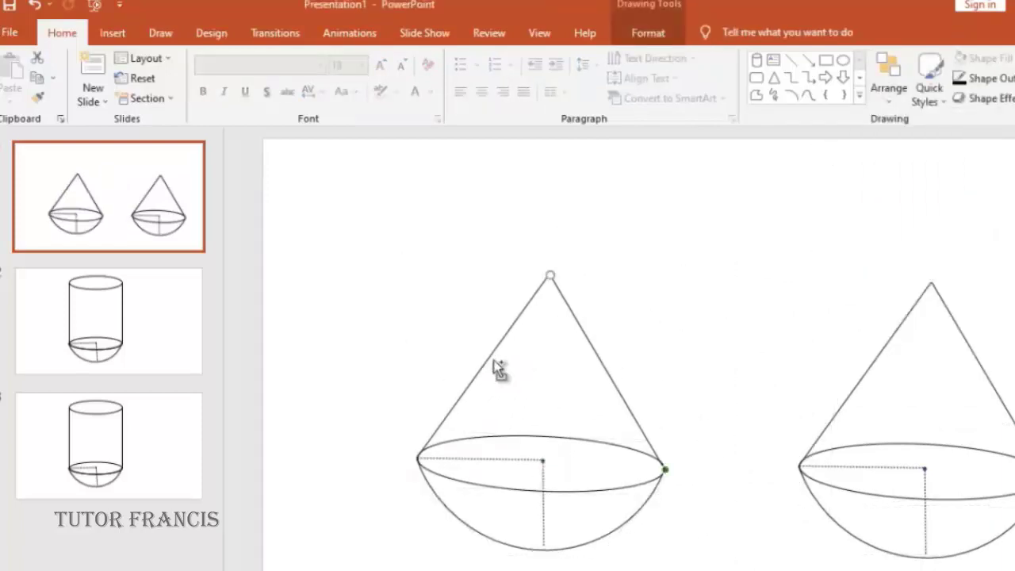
shift+click(490, 362)
click(889, 91)
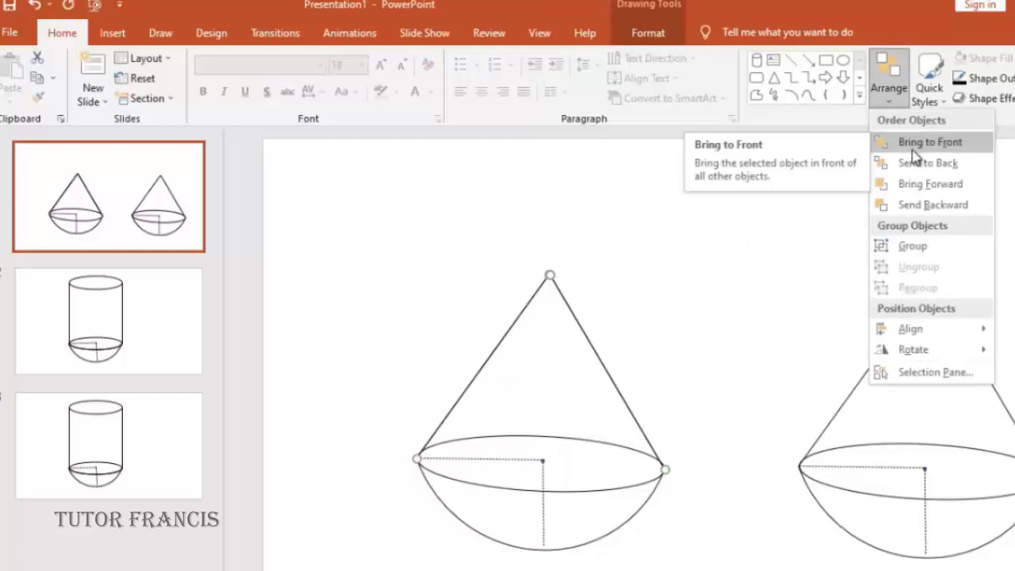
click(912, 244)
- Paste a copy of the grouped cone side lines onto the third slide
click(190, 436)
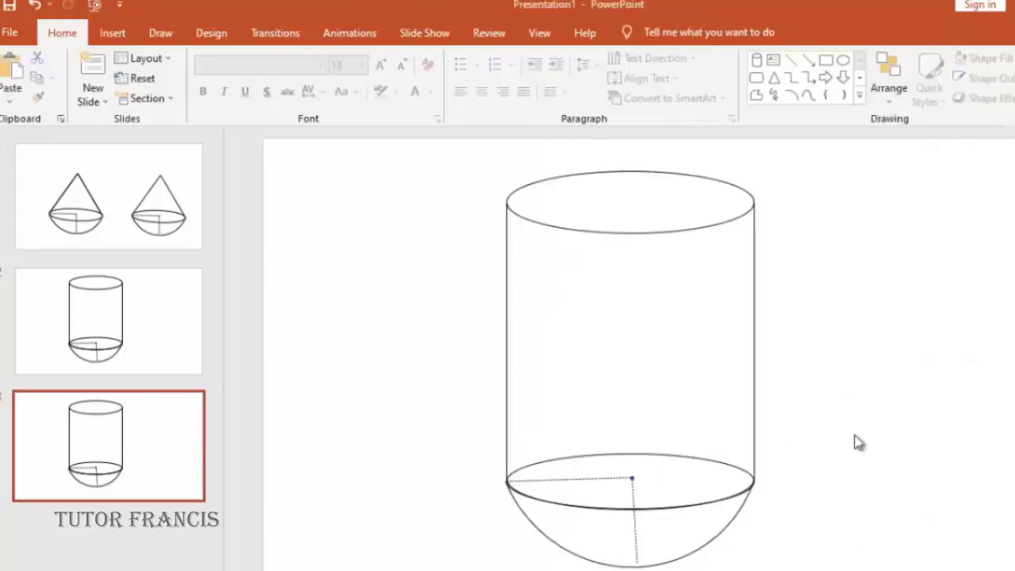
key(ctrl+v)
- Place a copy of the cylinder to the right of the original figure on the third slide
click(716, 238)
drag(717, 238, 1014, 338)
click(753, 392)
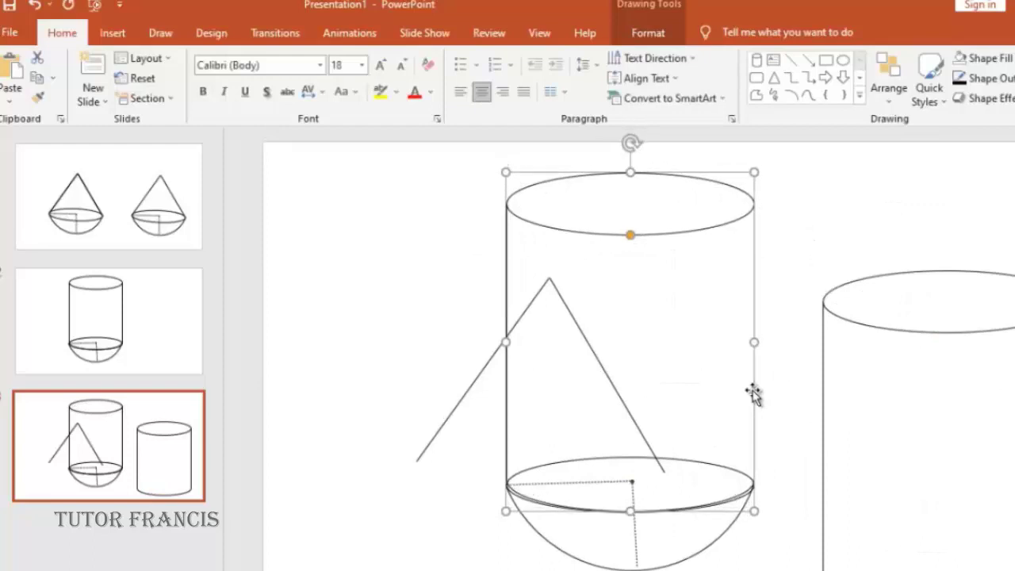
- Move the cone side lines above the copied cylinder and nudge them down and right until their ends meet its top rim
click(595, 352)
drag(594, 351, 994, 183)
click(946, 330)
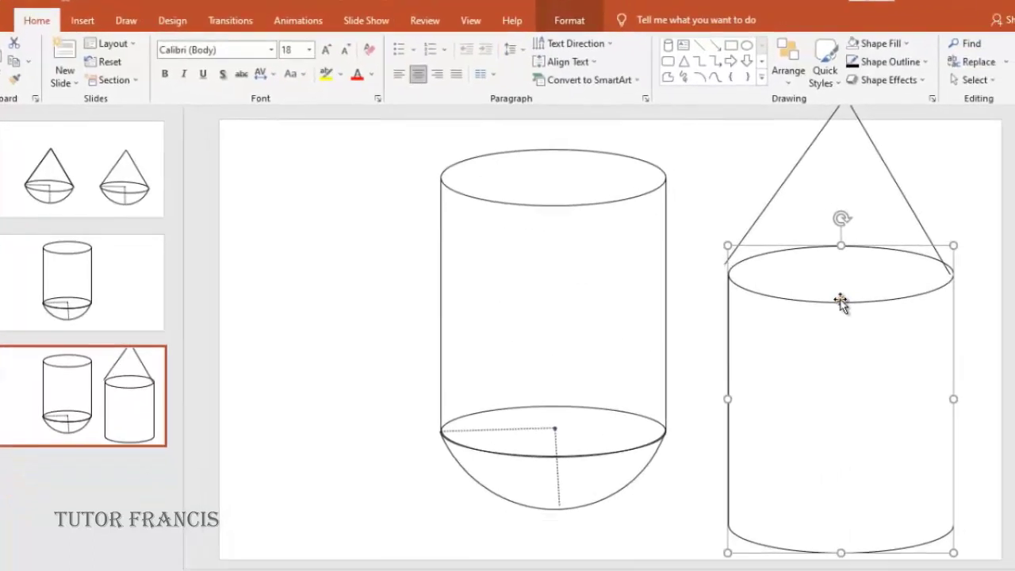
click(827, 193)
key(Down)
key(Down)
key(Right)
key(Right)
key(Right)
key(Right)
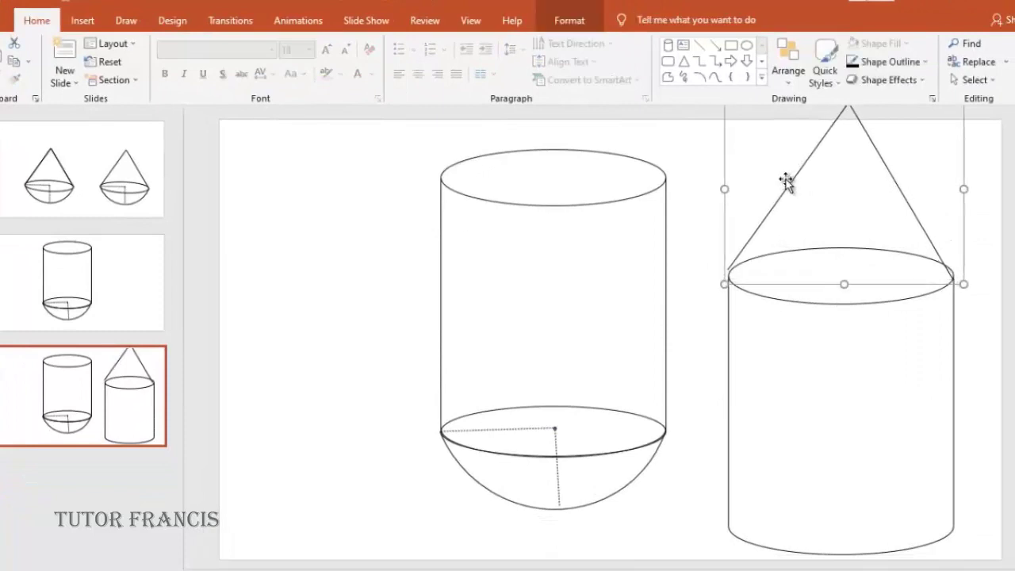
key(Down)
key(Down)
key(Down)
key(Down)
key(Down)
key(Up)
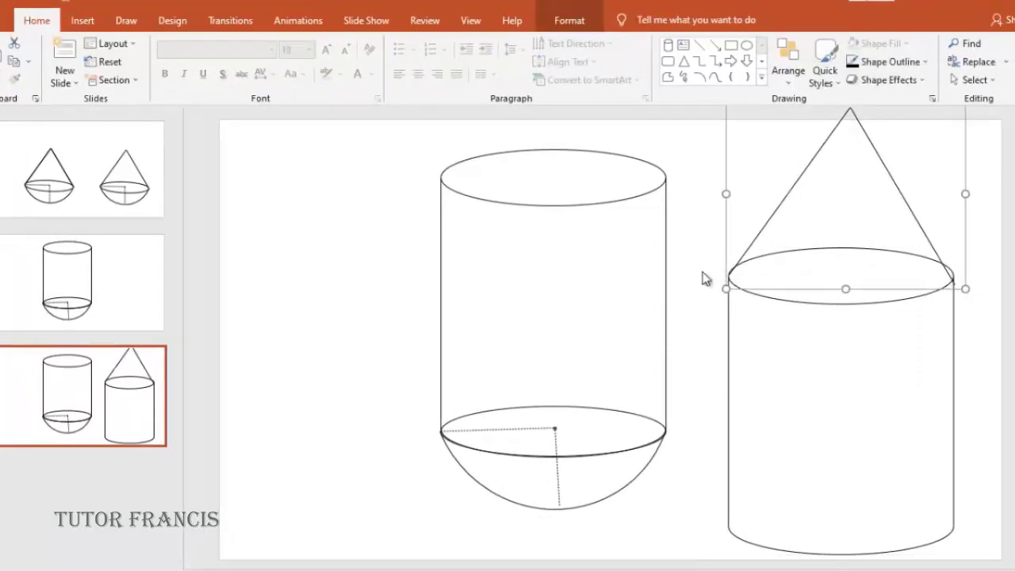
- Shrink the grouped cone side lines slightly so the right line meets the copied cylinder's top rim
click(706, 279)
click(934, 247)
drag(966, 288, 963, 280)
click(976, 314)
- Adjust the left cone side line so its lower end meets the left edge of the cylinder's top rim
click(767, 228)
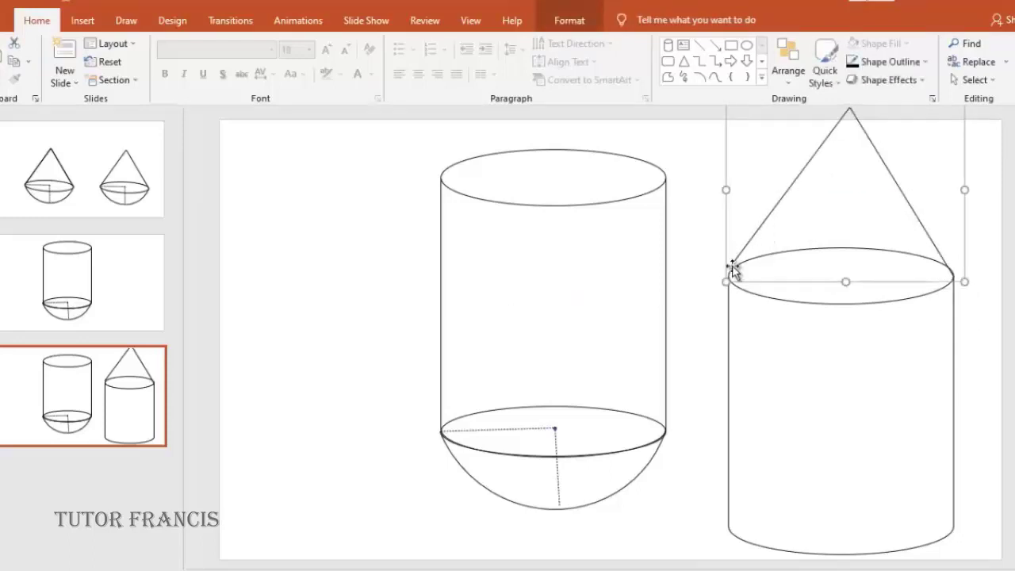
click(736, 270)
double_click(757, 233)
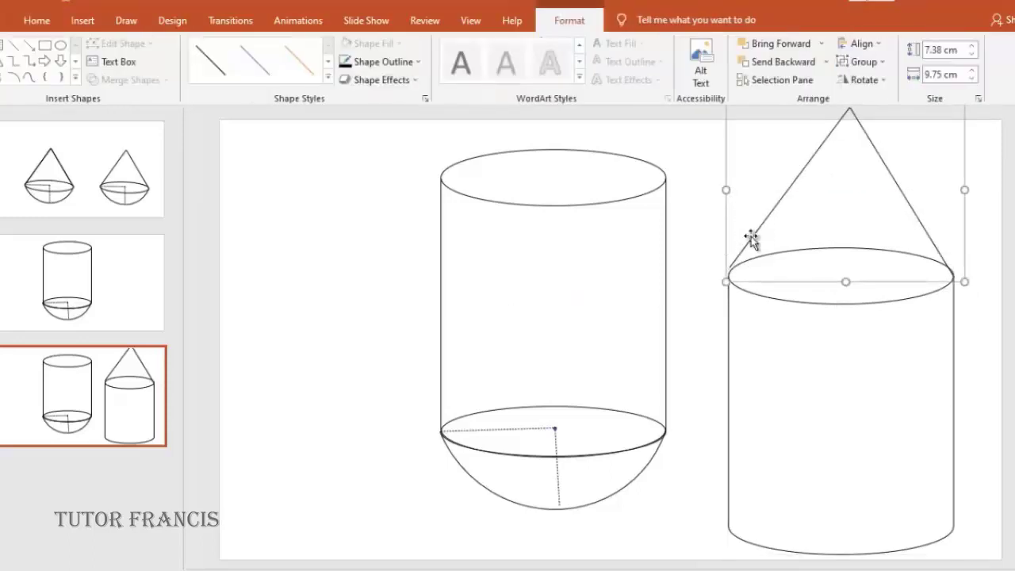
click(730, 265)
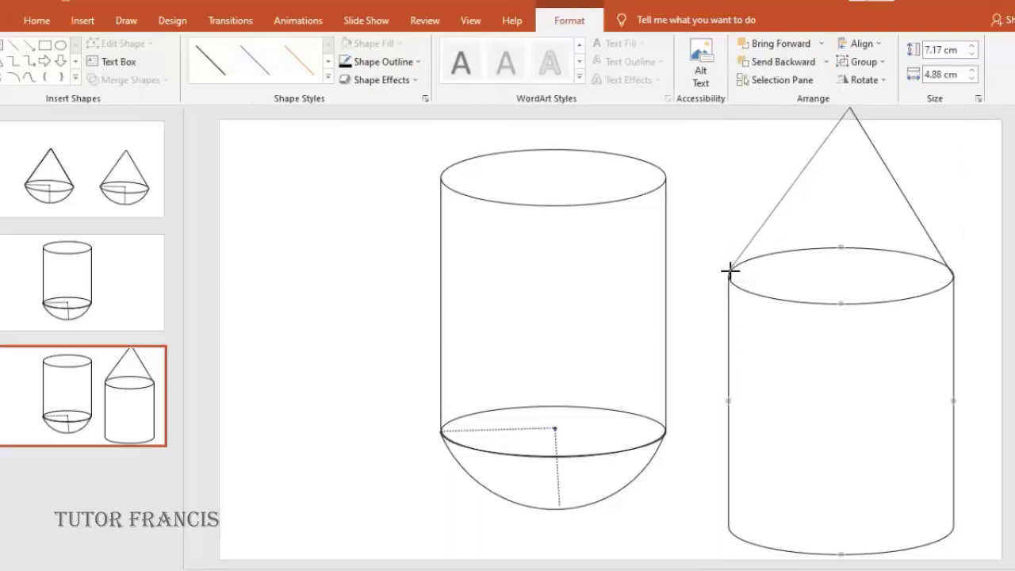
click(976, 359)
click(764, 227)
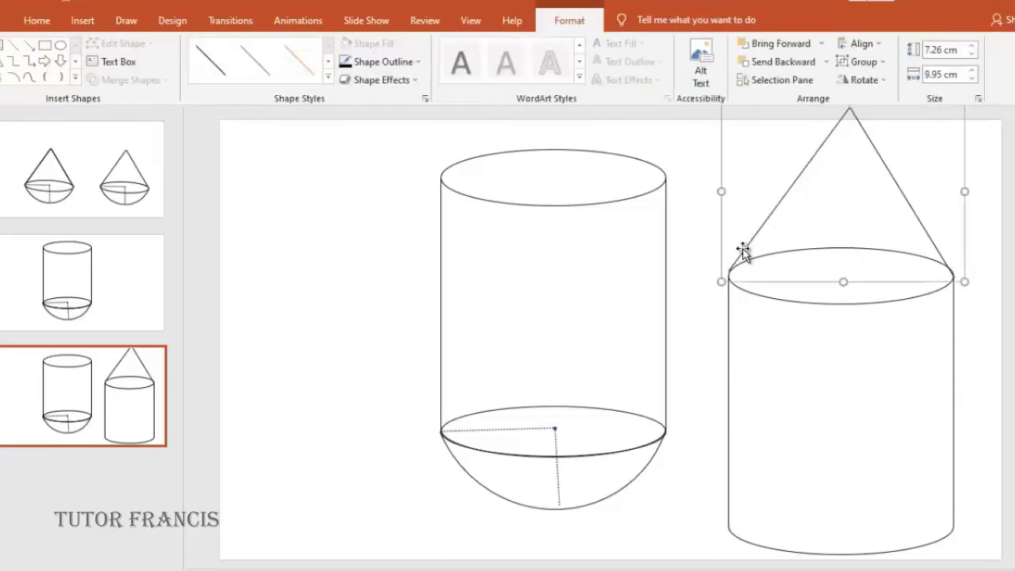
click(727, 274)
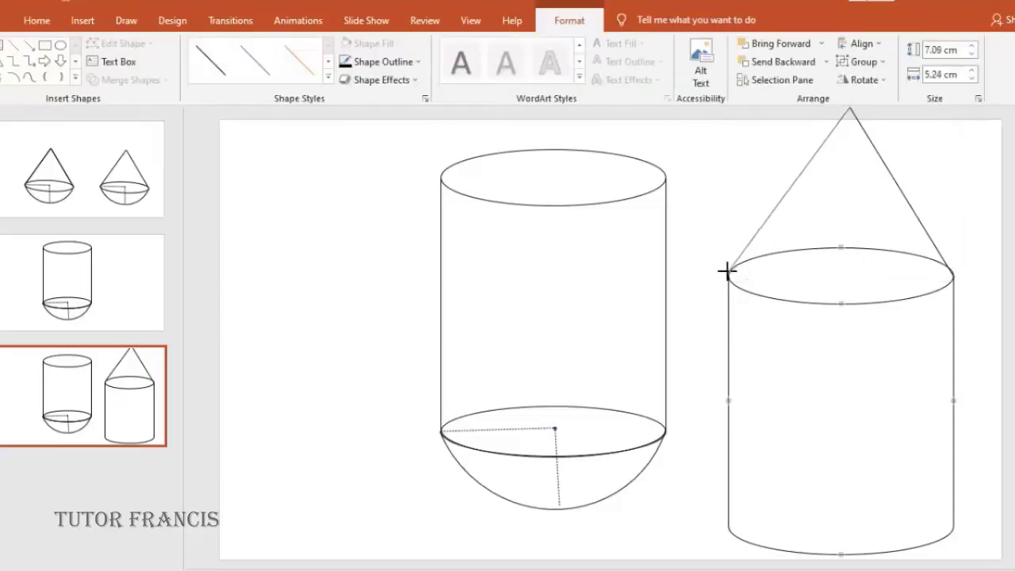
drag(727, 273, 727, 272)
click(709, 234)
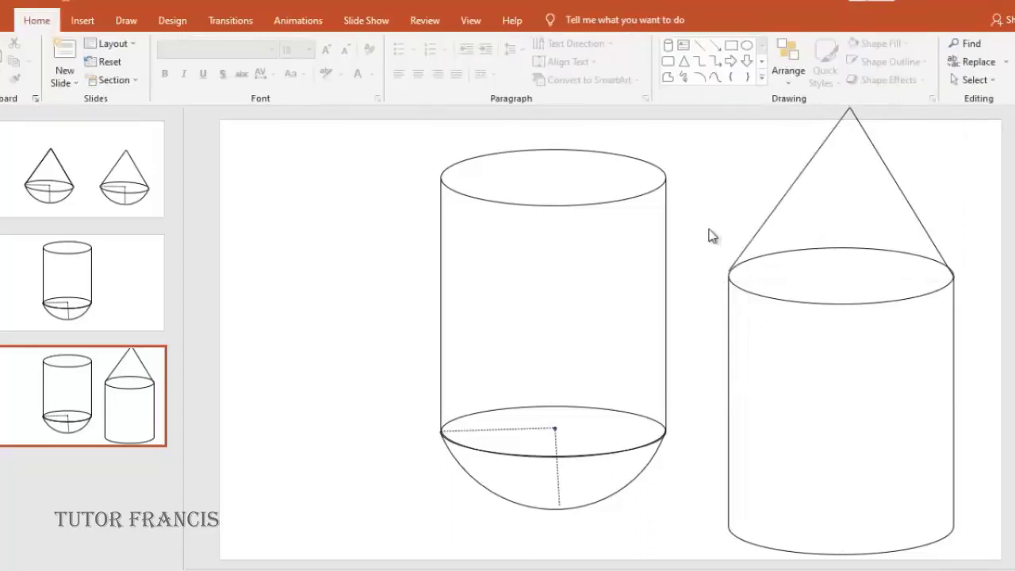
- Draw a black radius line about 4.87 cm wide from the centre of the copied cylinder's top ellipse to its right edge
click(82, 20)
click(222, 60)
click(248, 119)
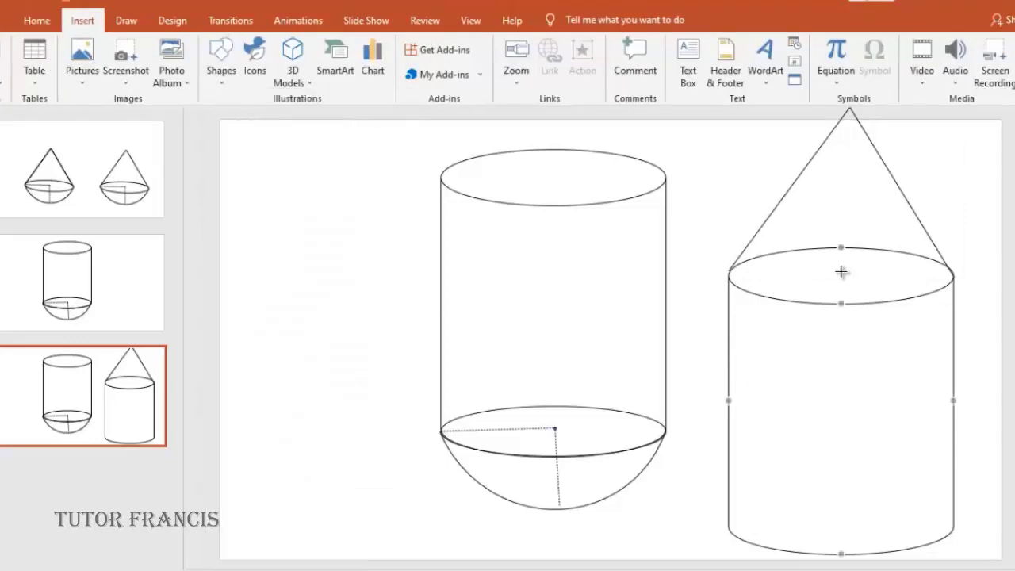
drag(926, 273, 954, 277)
click(380, 60)
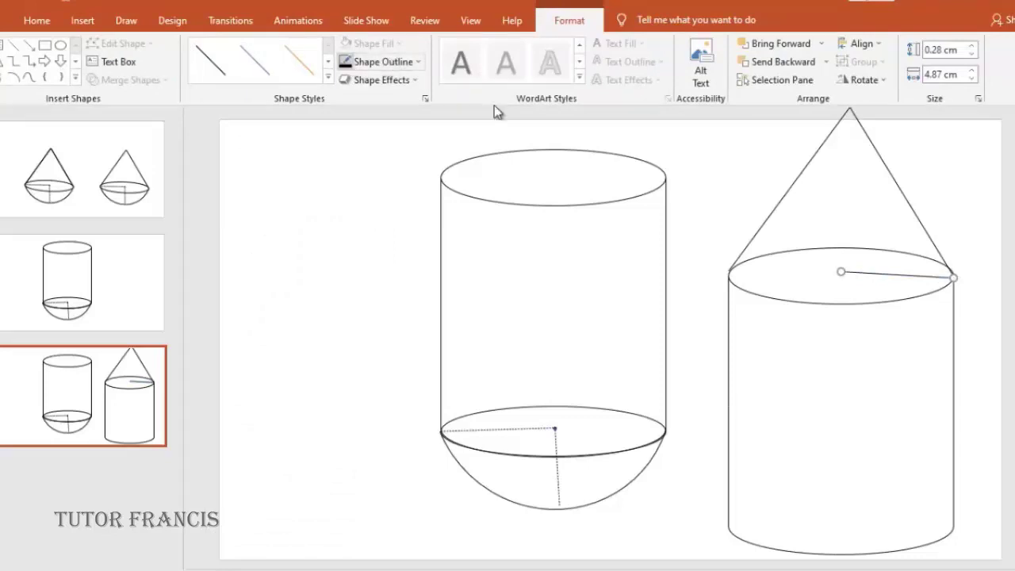
- Duplicate the radius line and move the copy straight down to the cylinder's base
key(ctrl+d)
key(Left)
key(Left)
key(Down)
key(Down)
key(Down)
key(Down)
key(Down)
key(Down)
key(Down)
key(Down)
key(Down)
key(Down)
key(Down)
key(Down)
key(Down)
key(Down)
key(Down)
key(Down)
key(Down)
key(Down)
key(Down)
key(Down)
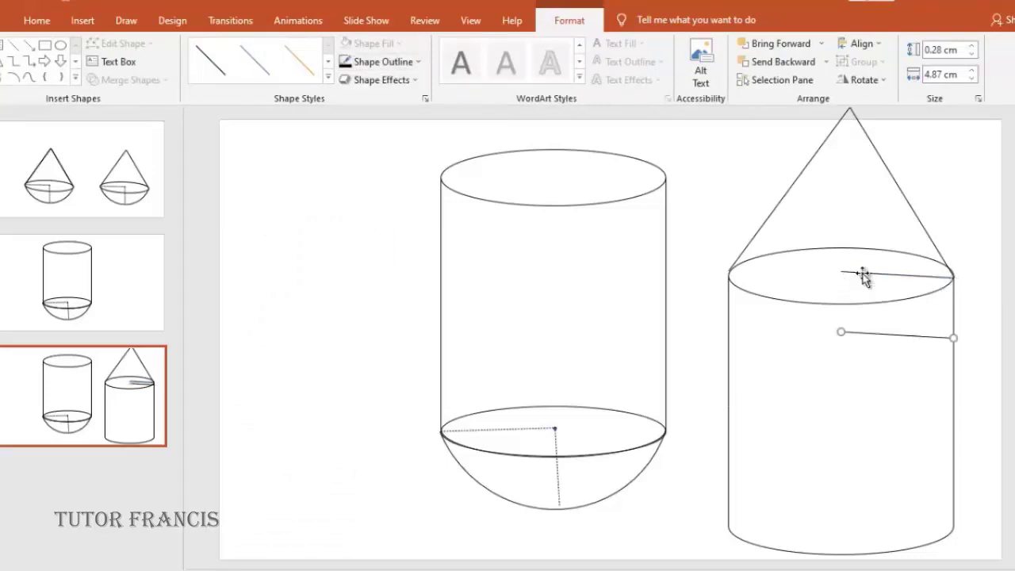
click(974, 399)
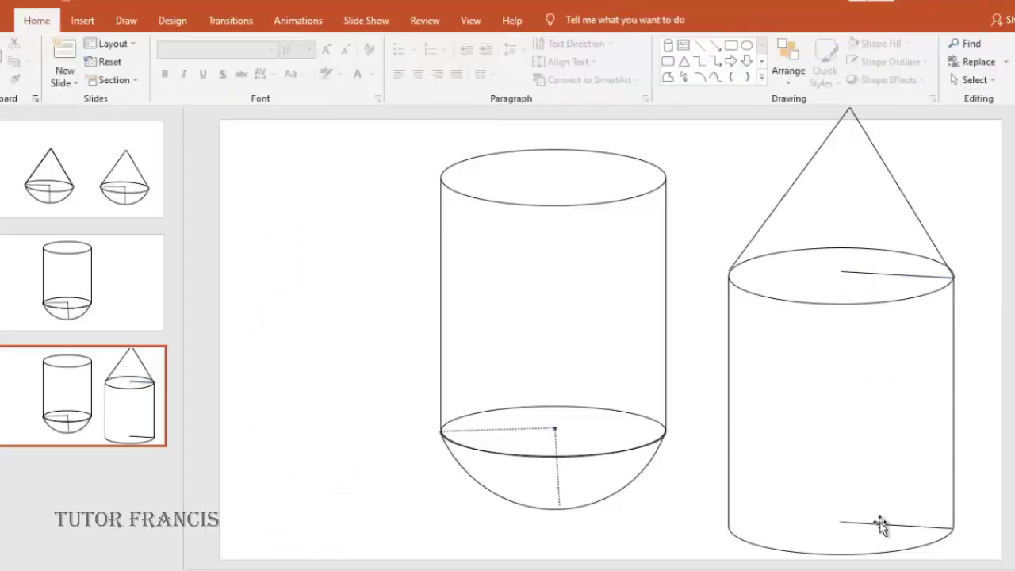
click(881, 526)
- Duplicate the top radius line and stretch the copy into a vertical line about 10.86 cm tall between the inner ends of both radius lines
click(867, 278)
drag(843, 277, 848, 282)
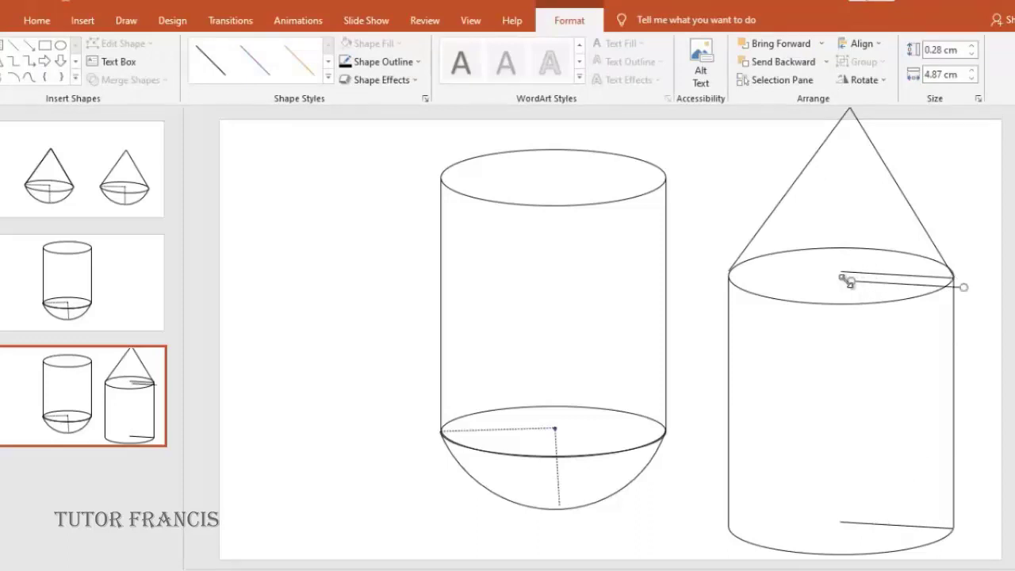
drag(960, 288, 842, 521)
drag(849, 278, 844, 272)
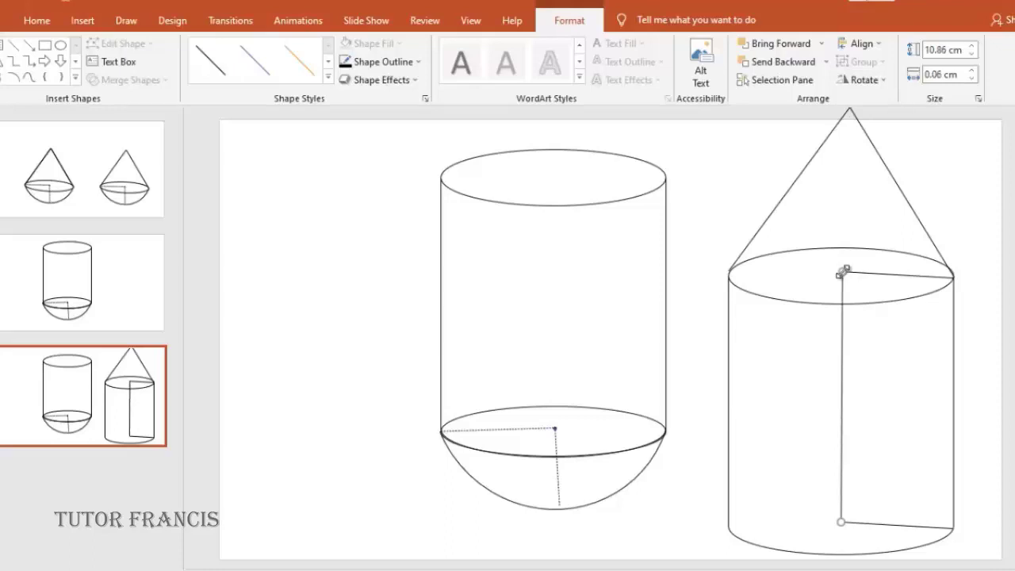
- Try to add a second radius line from the top ellipse's centre to its left edge
click(872, 277)
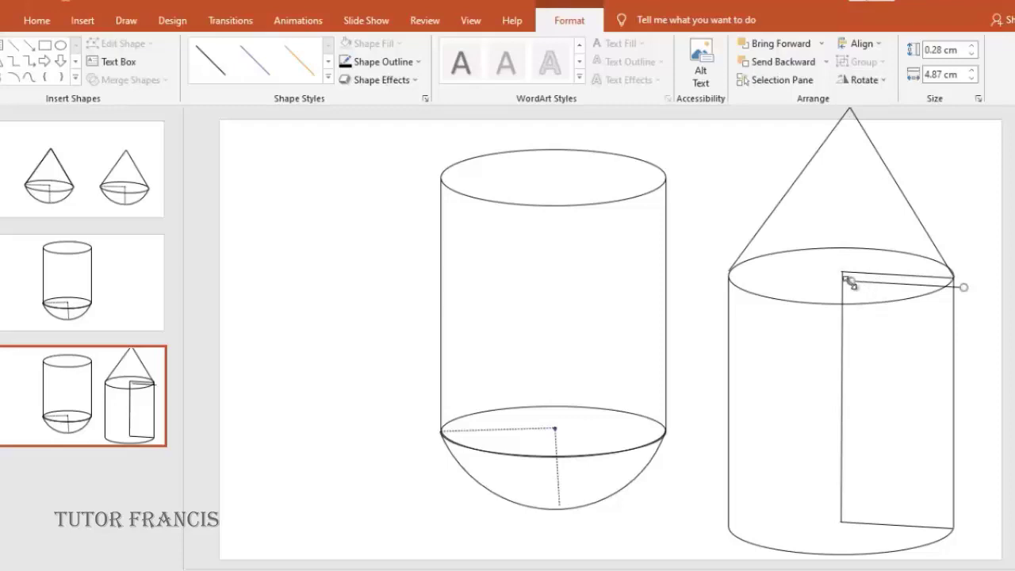
drag(843, 274, 731, 272)
drag(963, 288, 846, 272)
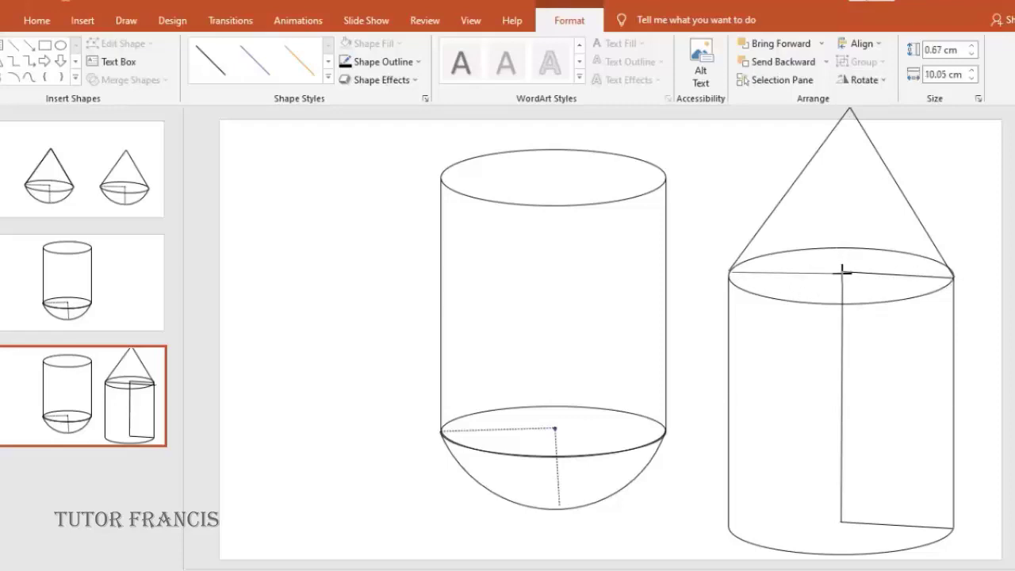
click(830, 279)
click(866, 276)
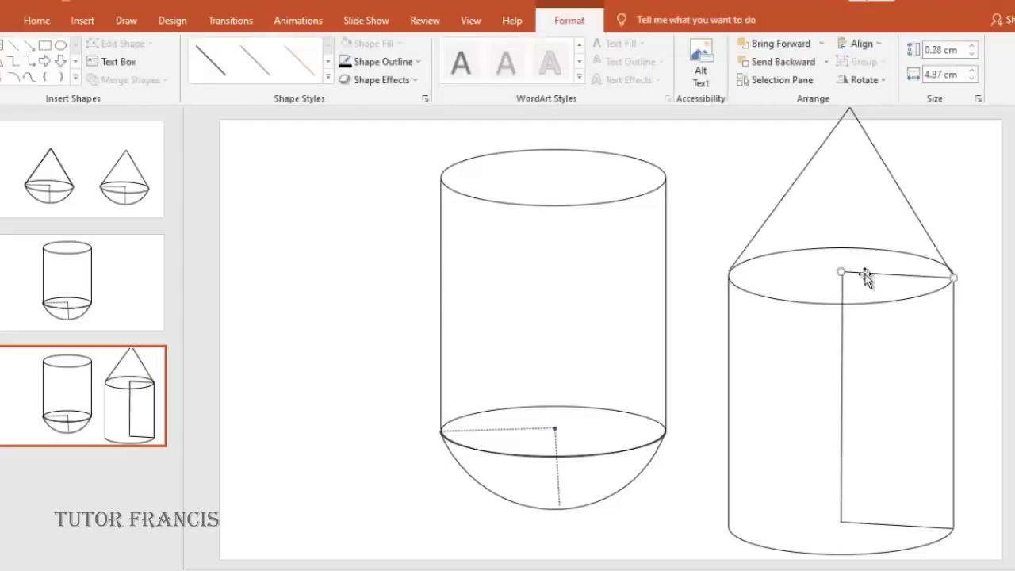
- Delete the radius line at the cylinder's base
click(842, 358)
click(884, 526)
key(Delete)
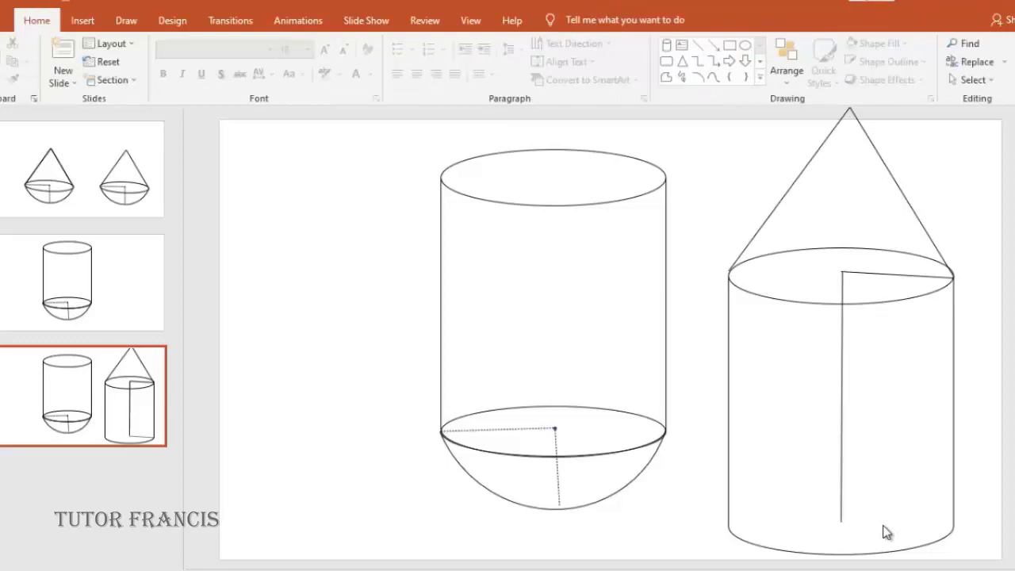
- Move the vertical line up to the cone's apex and shorten it to end at the centre of the top ellipse
drag(843, 436, 842, 395)
key(Up)
key(Up)
key(Up)
key(Up)
key(Up)
key(Up)
key(Up)
key(Up)
key(Up)
key(Up)
key(Up)
key(Up)
key(Up)
key(Up)
key(Up)
key(Up)
key(Up)
key(Up)
key(Up)
key(Up)
key(Right)
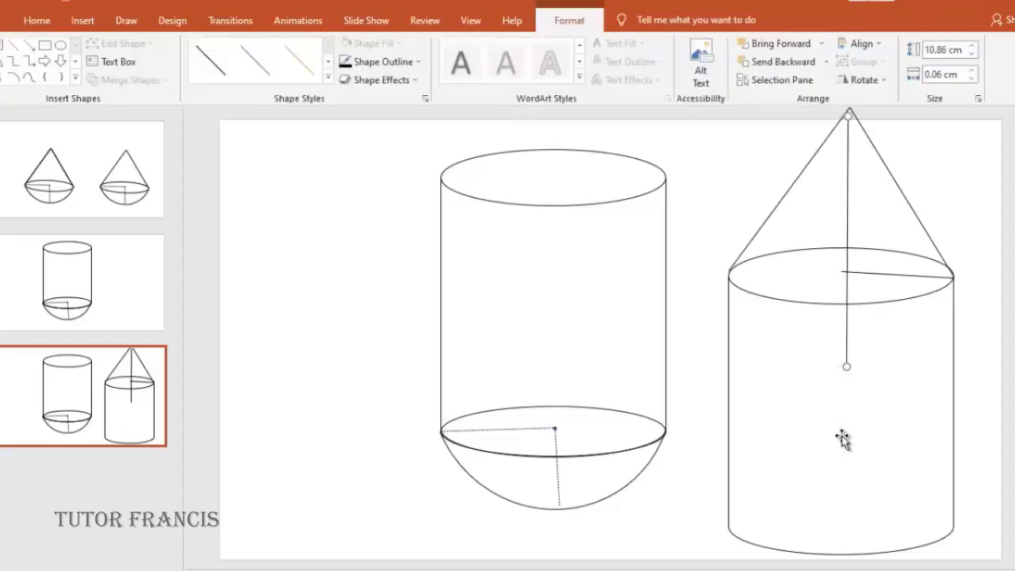
key(ctrl+Up)
key(ctrl+Up)
key(ctrl+Up)
drag(845, 359, 842, 271)
click(929, 411)
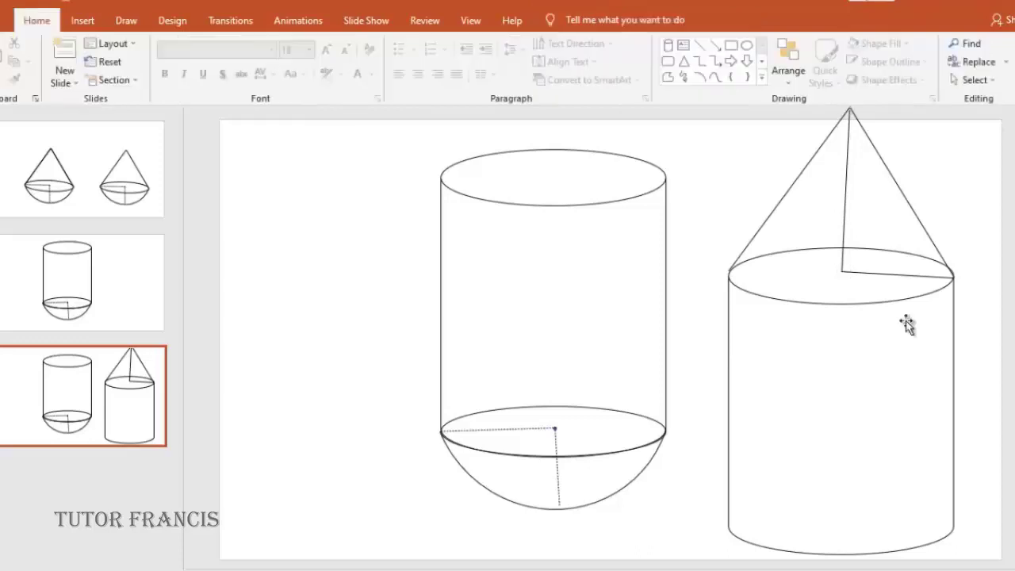
- Give the cone's height line and the radius line a dotted outline
click(846, 206)
shift+click(868, 273)
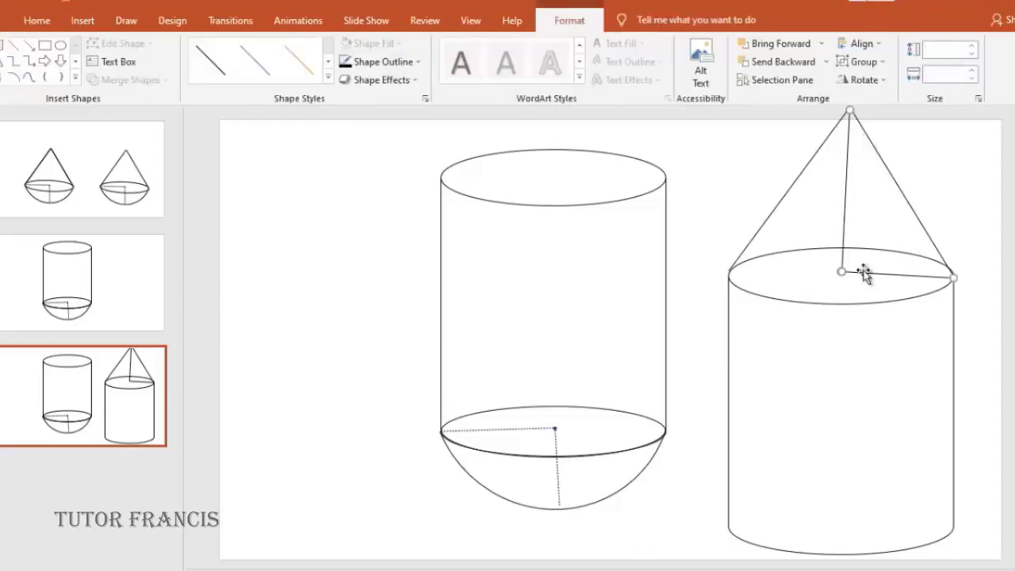
click(418, 65)
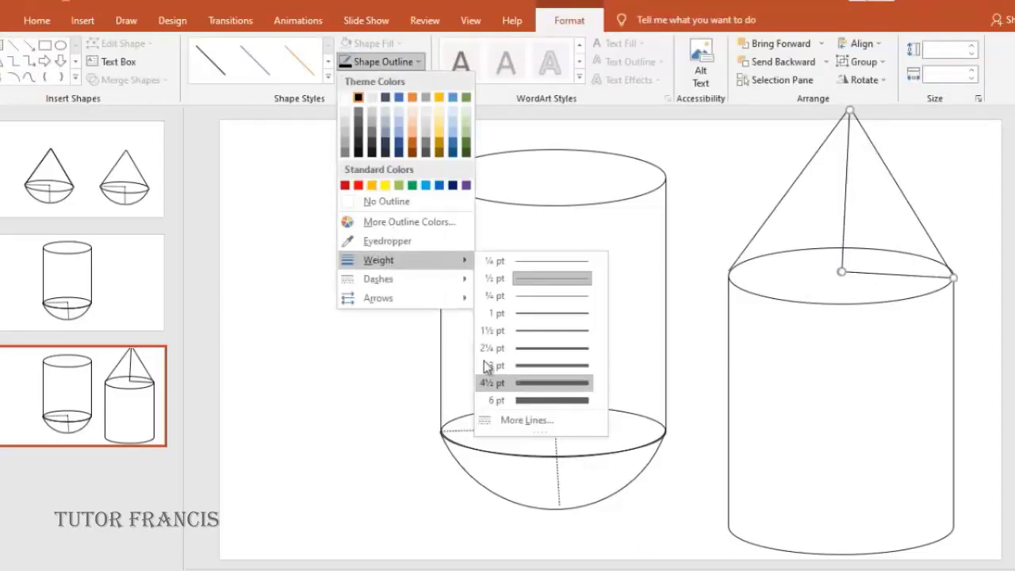
mouse_move(378, 279)
click(492, 300)
click(712, 442)
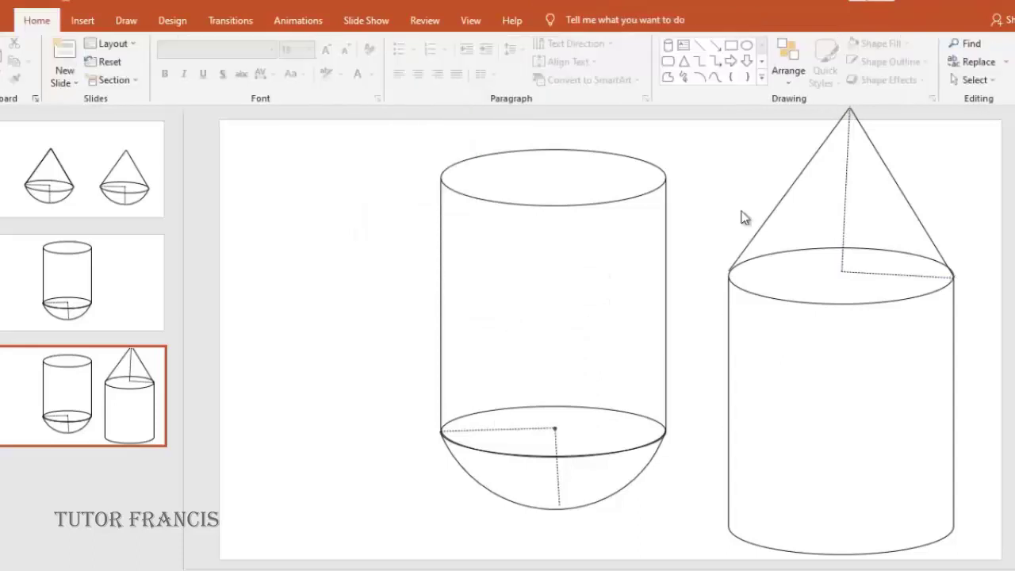
- Narrow the grouped cone side lines slightly to fit the left edge of the cylinder's rim
click(749, 243)
drag(722, 283, 726, 282)
click(963, 338)
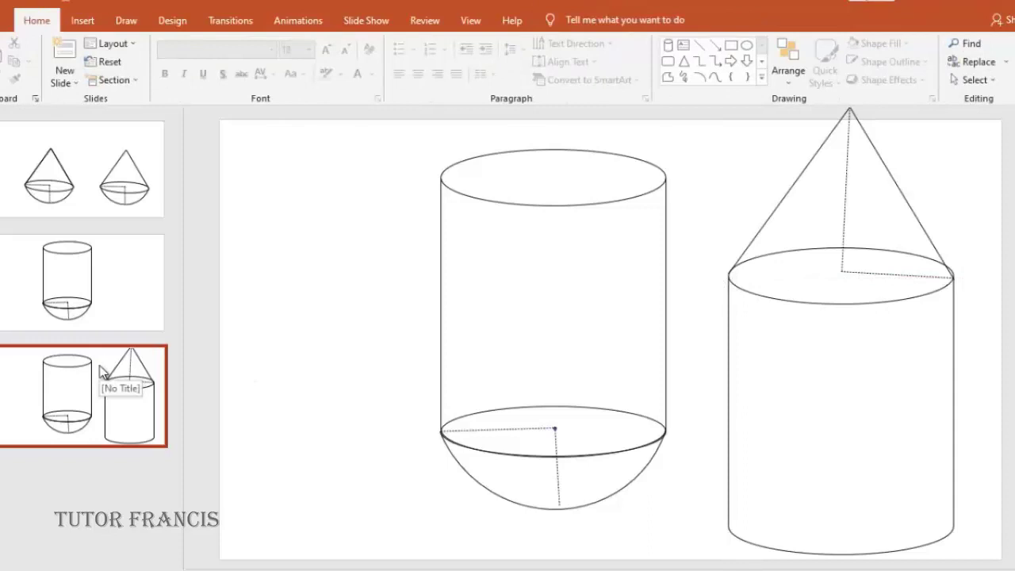
- Add a new blank slide after the third slide
click(110, 408)
click(65, 78)
click(91, 230)
- Draw an arc shape about 8.41 cm high and 6.35 cm wide on the new slide
click(93, 25)
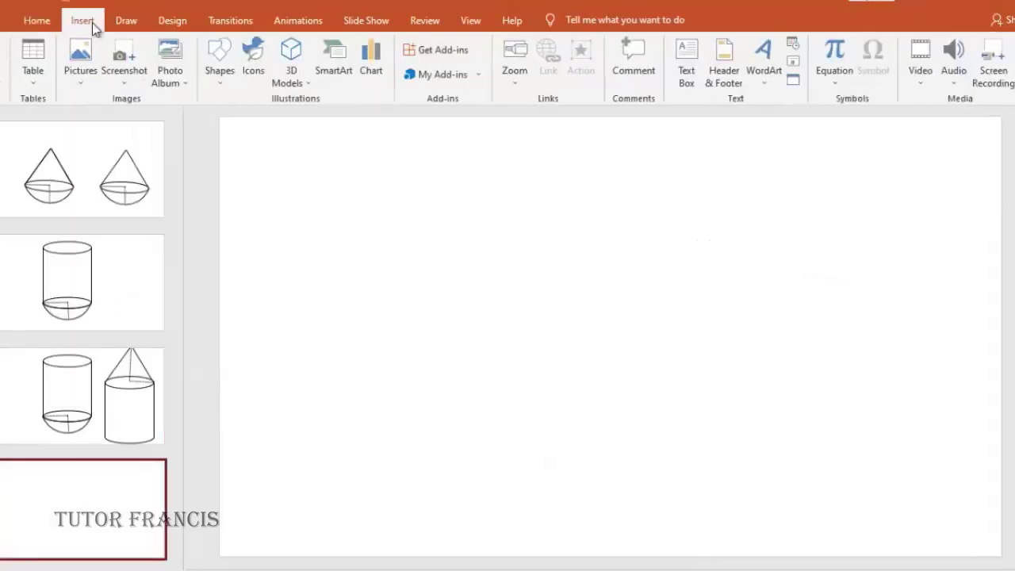
click(222, 63)
click(85, 21)
click(221, 64)
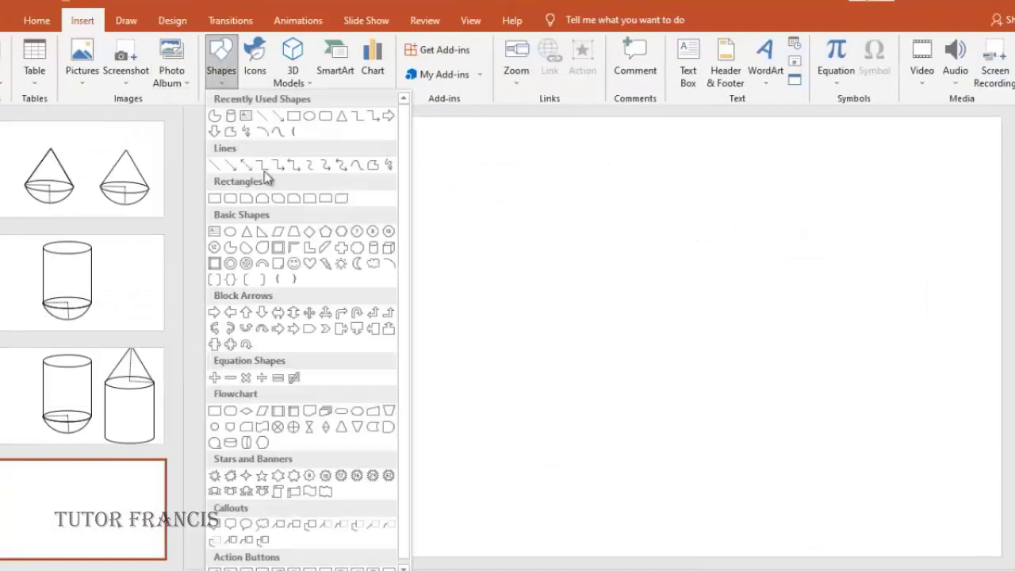
click(263, 132)
drag(547, 375, 677, 501)
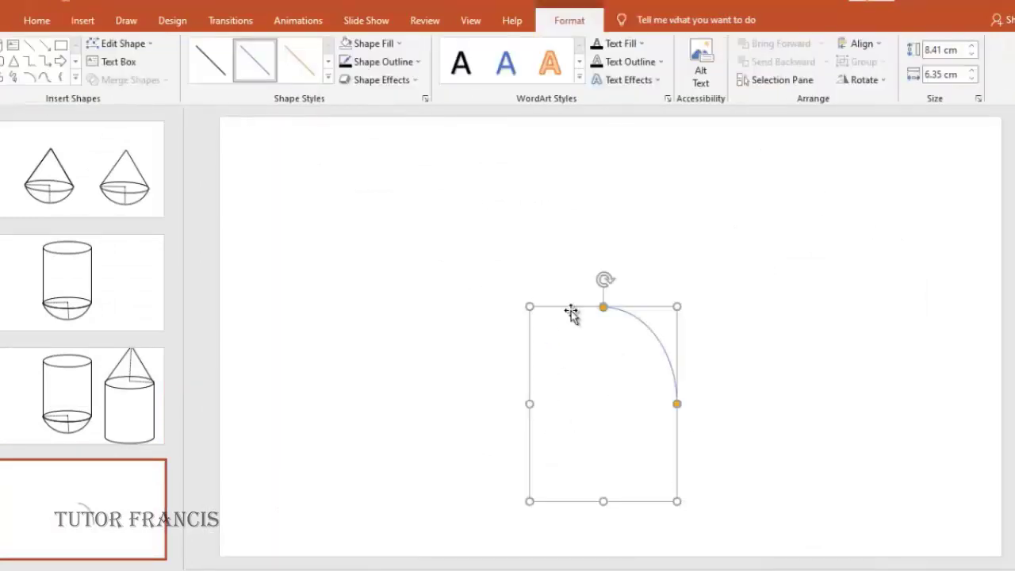
- Extend the arc to a half ellipse and rotate it so that it opens upward
drag(603, 309, 545, 339)
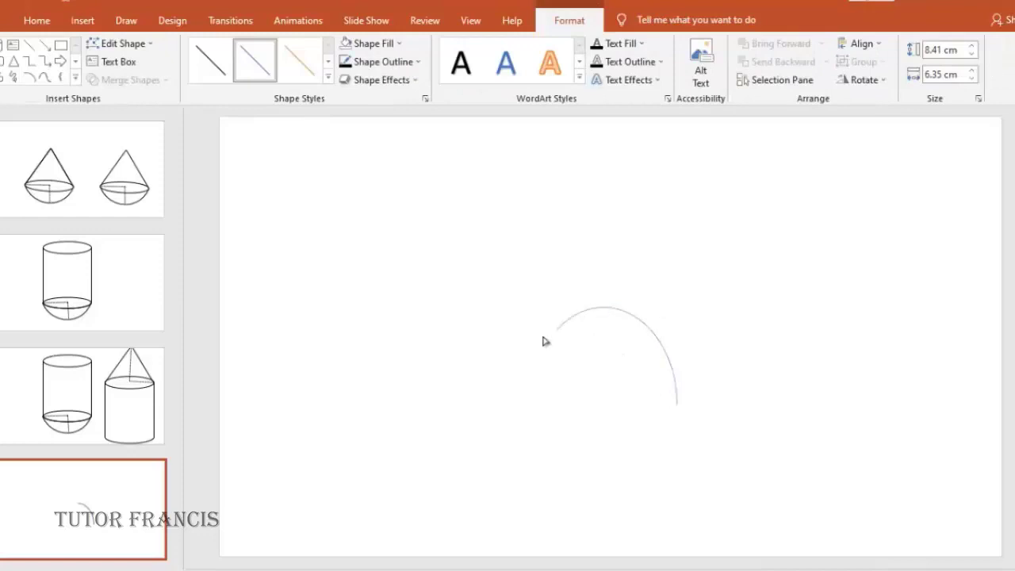
drag(509, 402, 510, 404)
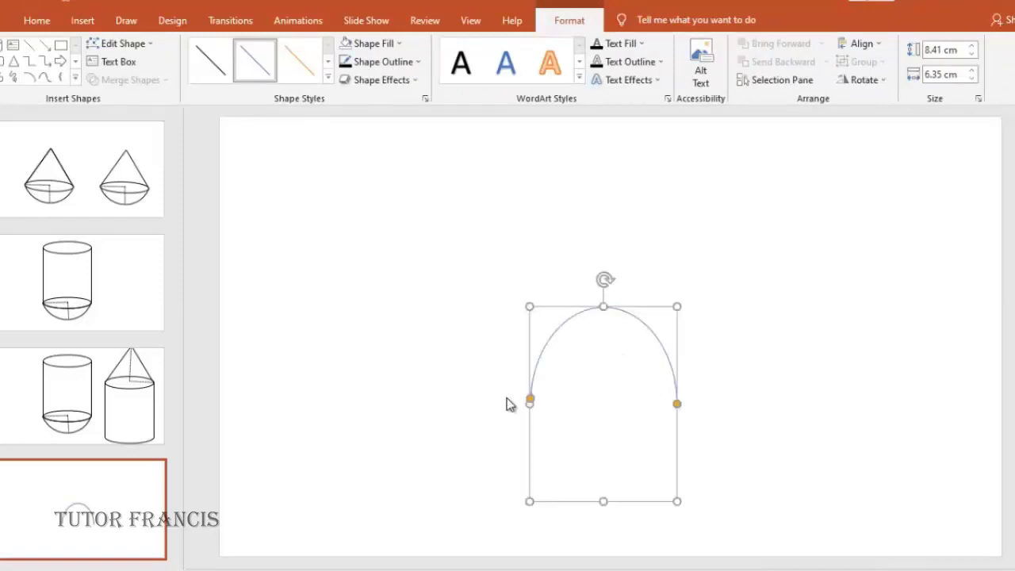
drag(605, 280, 607, 450)
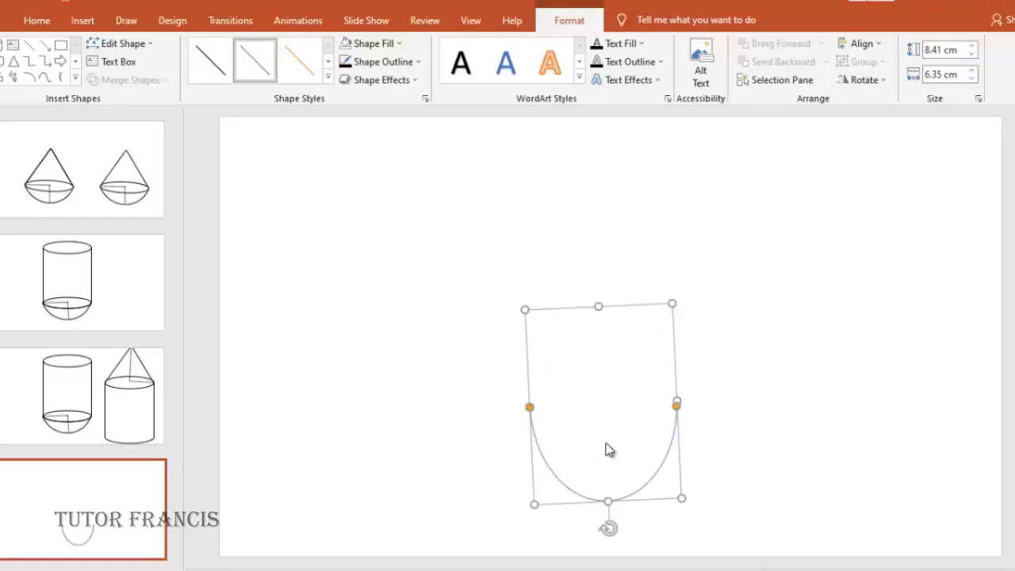
click(732, 390)
- Draw a small circle above the arc and reduce the arc shape's height to about 5.88 cm
click(82, 20)
click(220, 64)
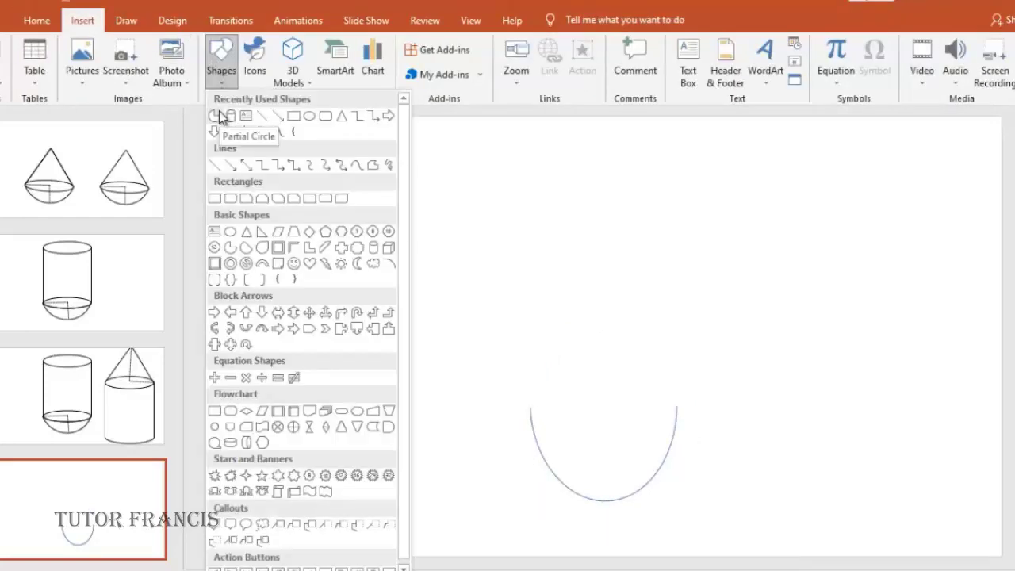
click(310, 116)
drag(524, 238, 614, 266)
click(608, 502)
drag(608, 502, 609, 443)
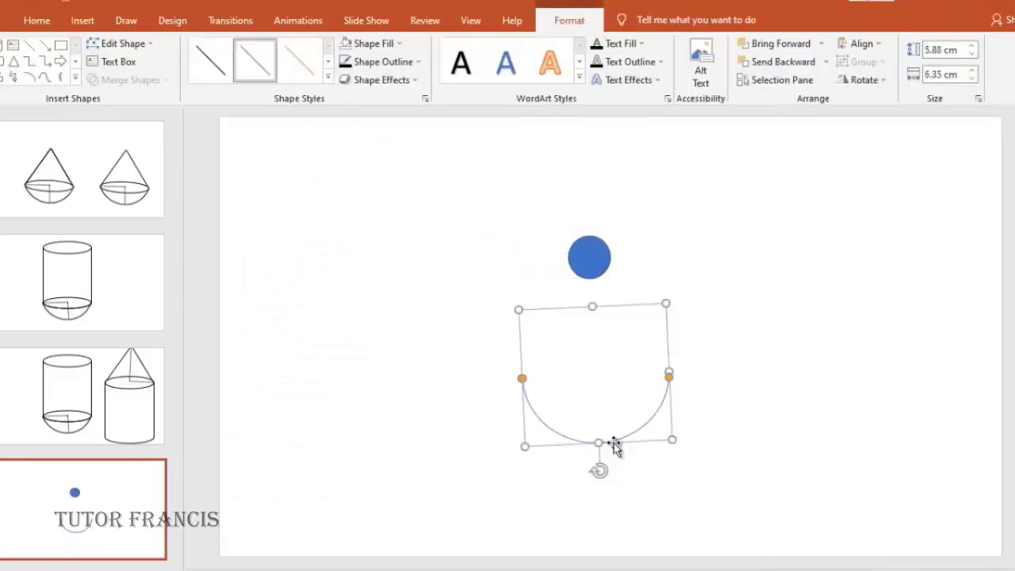
- Connect the circle's left and right sides to the matching ends of the arc with two straight lines
click(29, 44)
drag(566, 256, 522, 378)
click(28, 44)
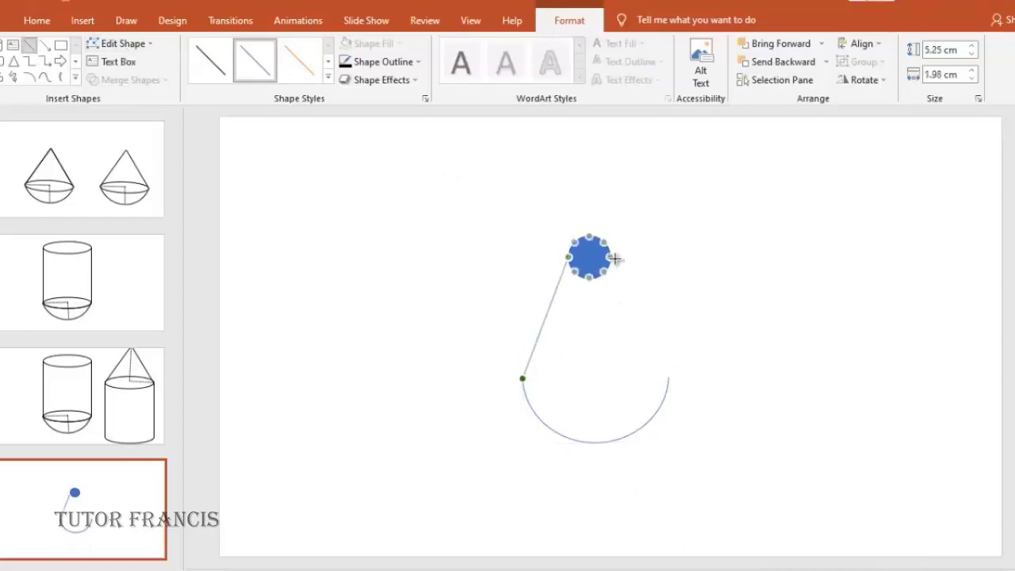
drag(611, 256, 669, 378)
click(797, 436)
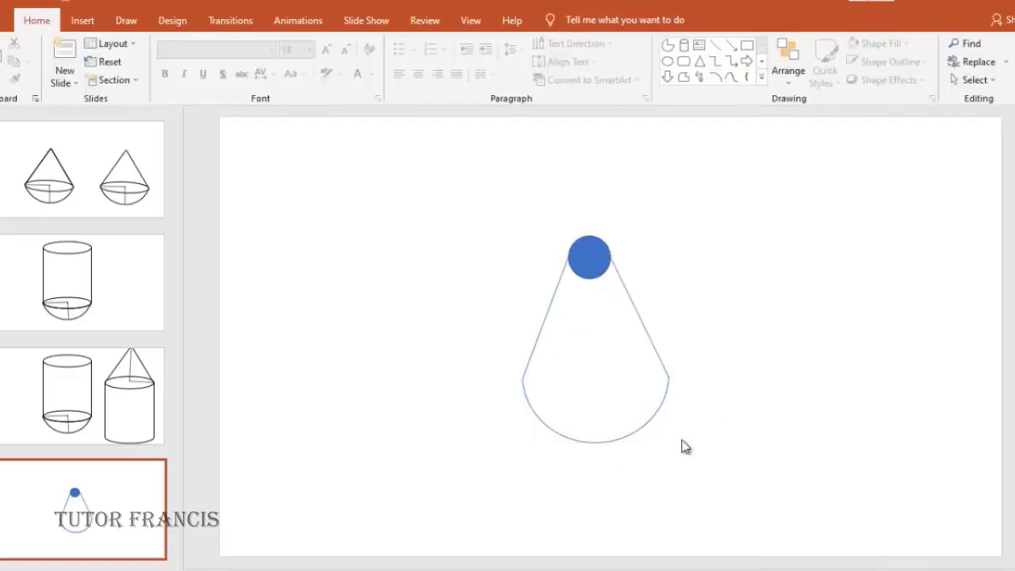
- Remove the fill from all shapes on the slide and make their outlines black
key(ctrl+a)
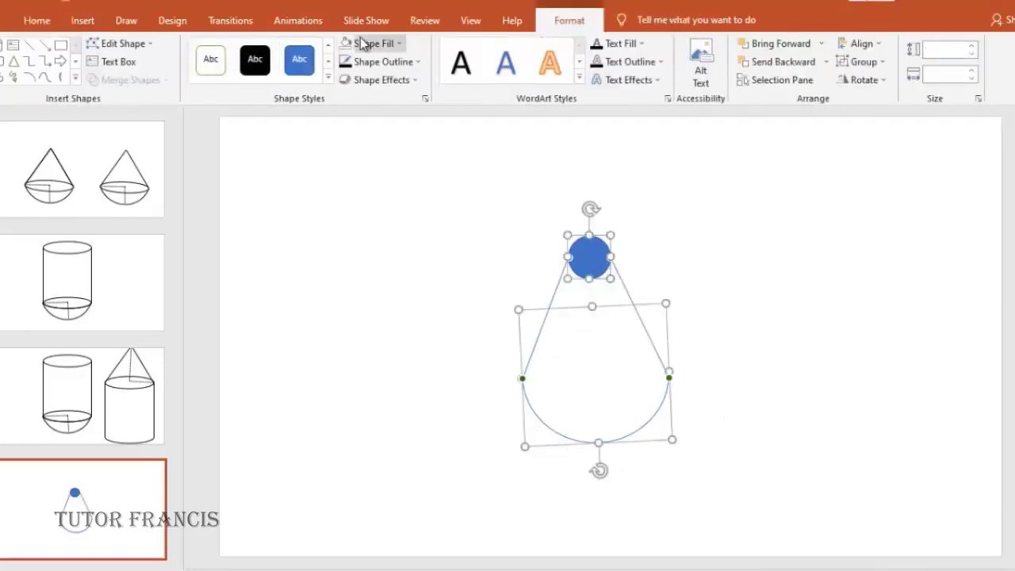
click(702, 294)
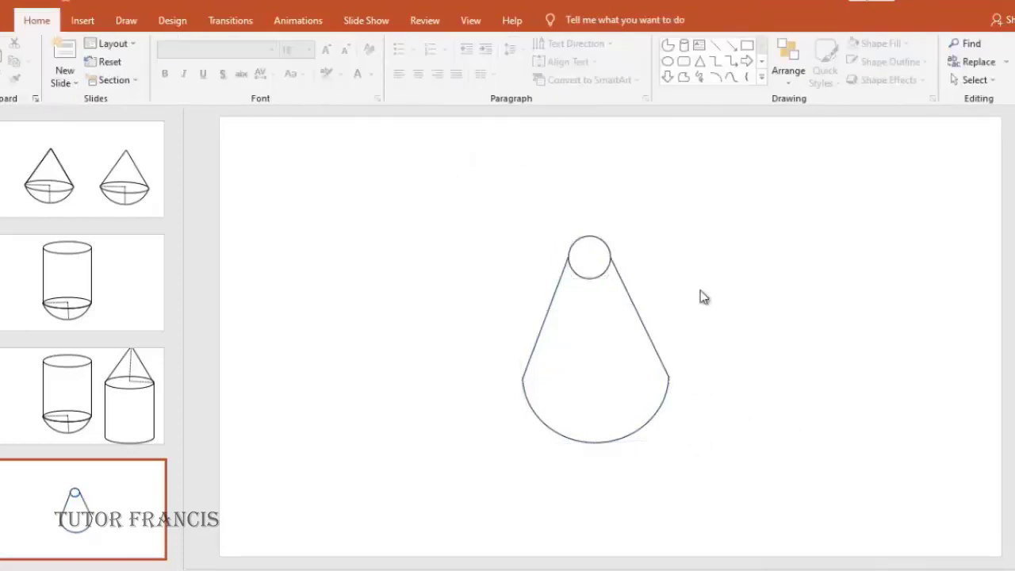
- Flatten the small circle into an ellipse and make the arc at the base shallower
click(591, 288)
drag(589, 274, 590, 257)
click(648, 420)
drag(599, 442, 602, 419)
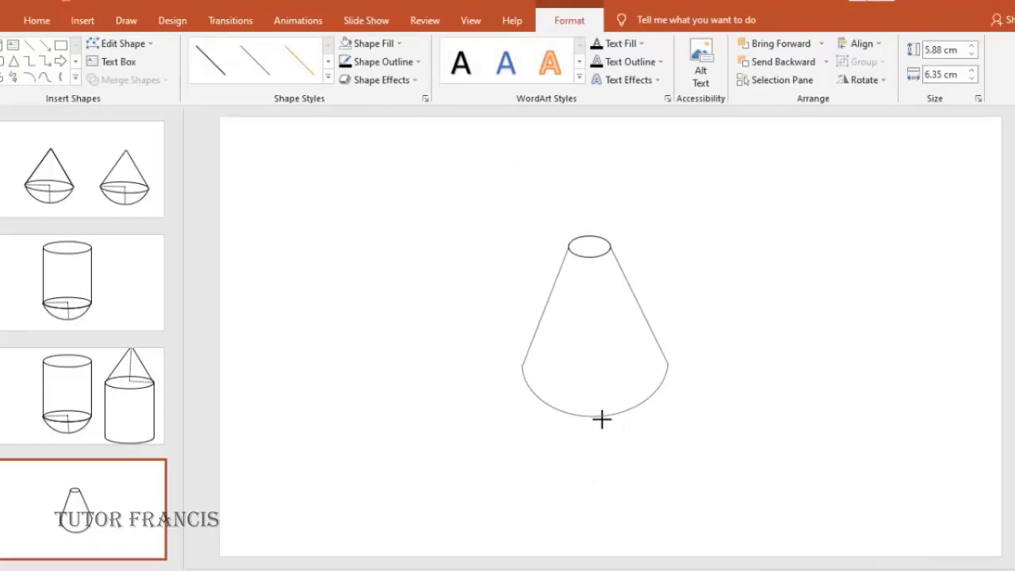
- Draw a black vertical line about 5.15 cm long from the top ellipse's centre down to the level of the arc's ends
click(793, 450)
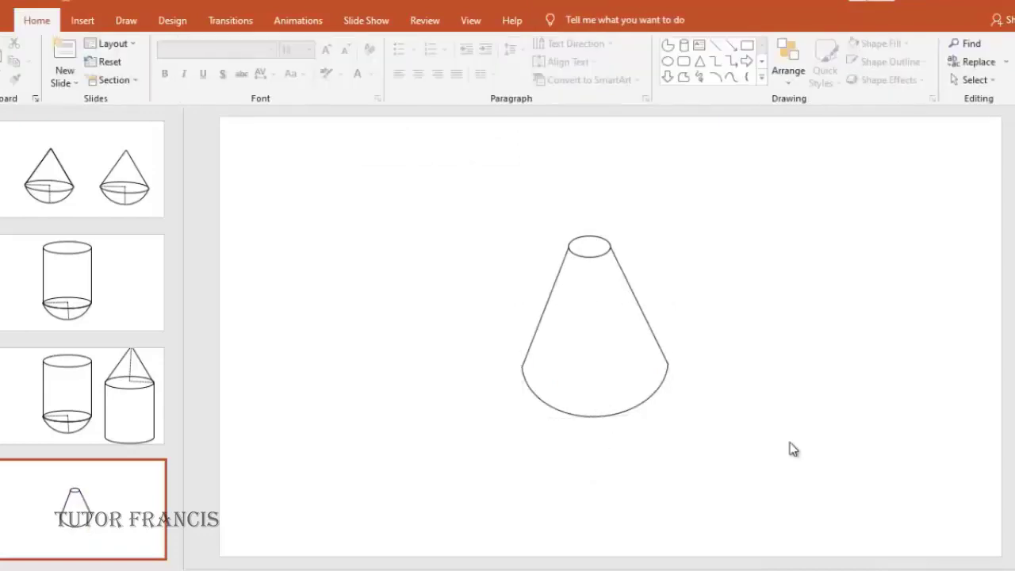
click(82, 20)
click(223, 71)
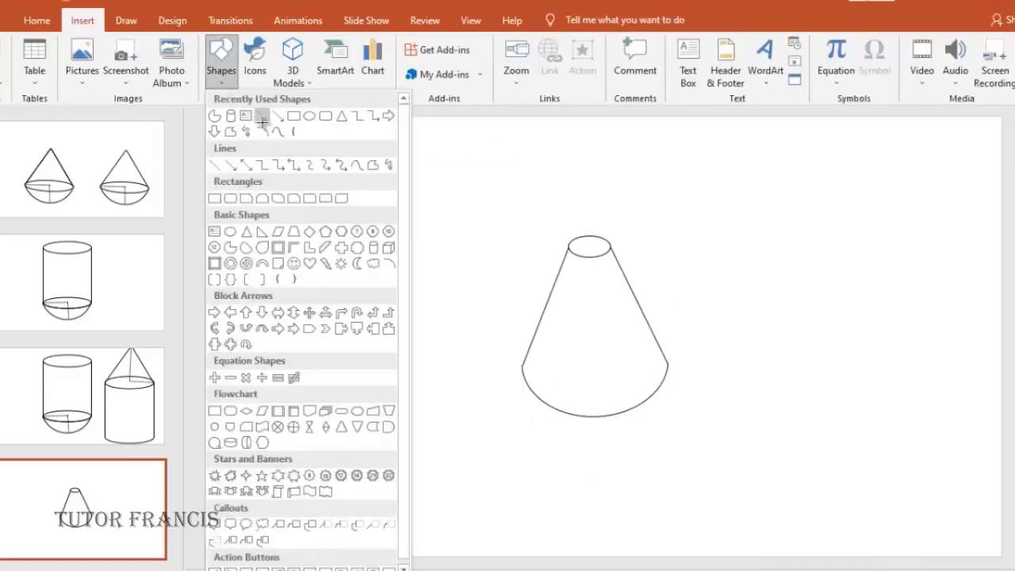
click(257, 116)
drag(591, 368, 589, 365)
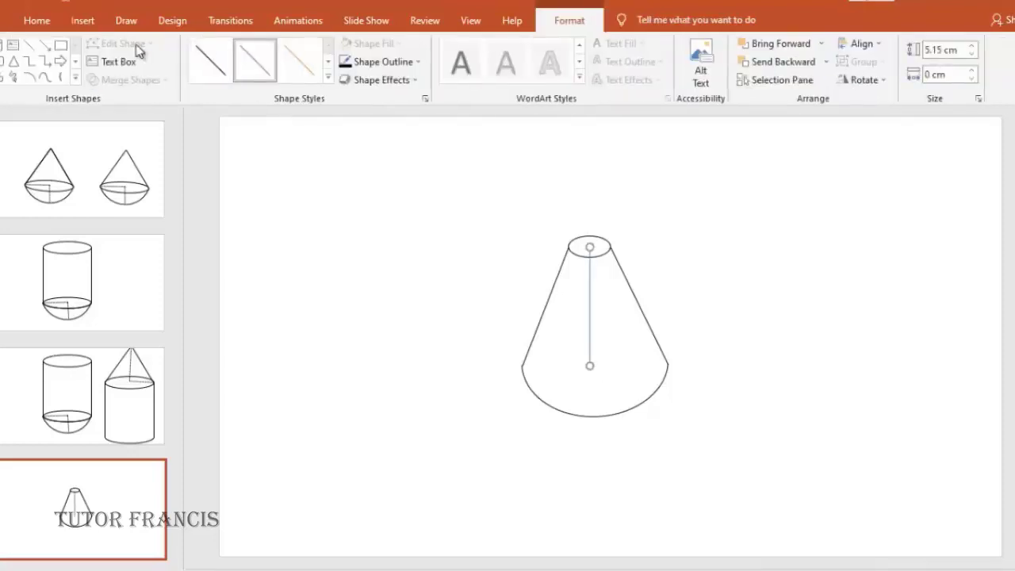
click(351, 62)
- Duplicate the vertical line and lay the copy horizontally from the arc's left end to the foot of the centre line, about 2.93 cm
key(ctrl+d)
drag(600, 257, 522, 365)
drag(601, 375, 590, 366)
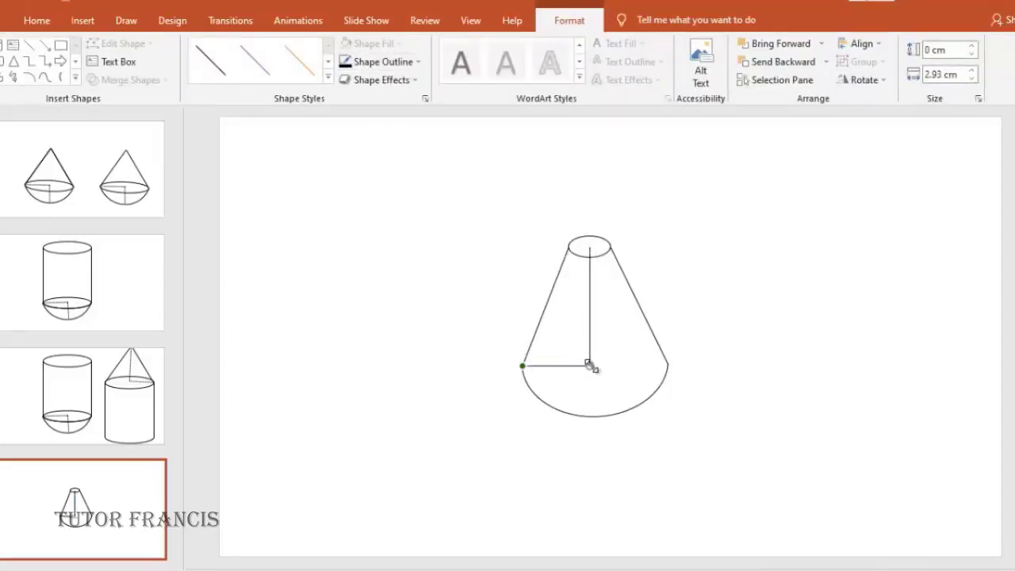
- Give the vertical centre line and the horizontal radius line a long dash-dot style
shift+click(559, 365)
click(387, 62)
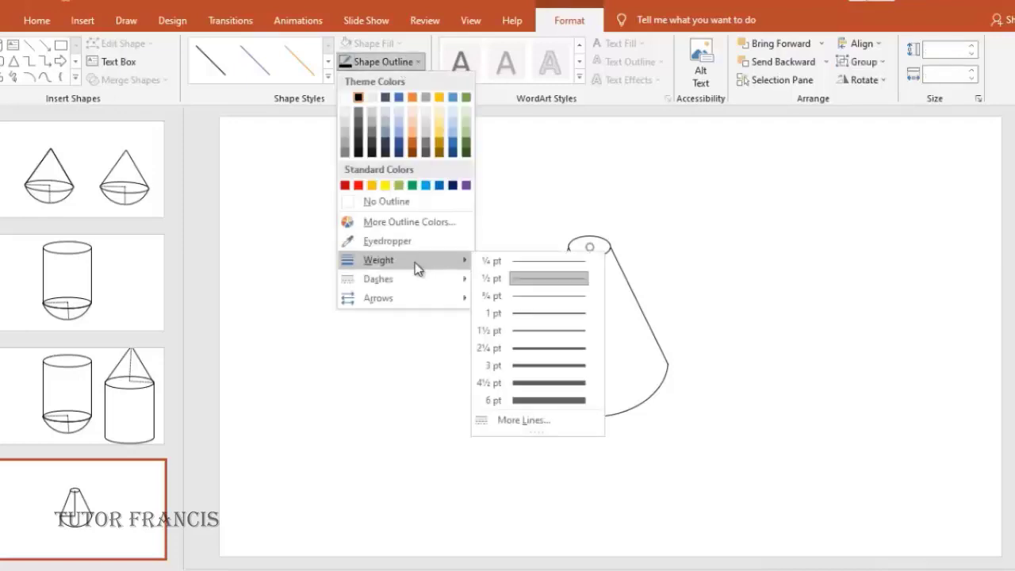
mouse_move(378, 278)
click(501, 353)
click(794, 347)
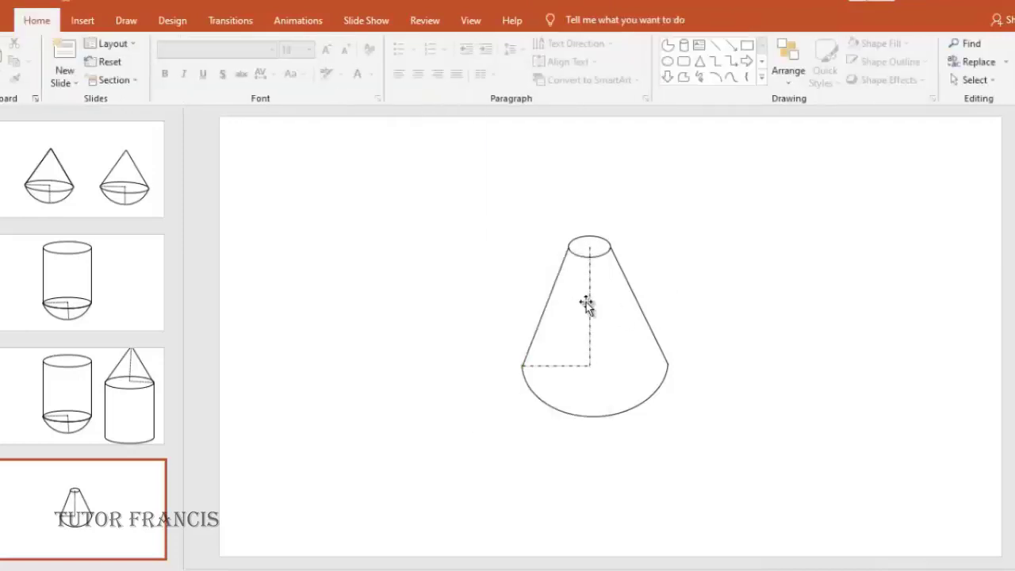
- Copy the dashed radius line into the top ellipse and shorten it to about 0.92 cm, from the ellipse's left edge to its centre
click(559, 366)
key(ctrl+d)
drag(560, 374, 625, 249)
click(704, 286)
click(589, 248)
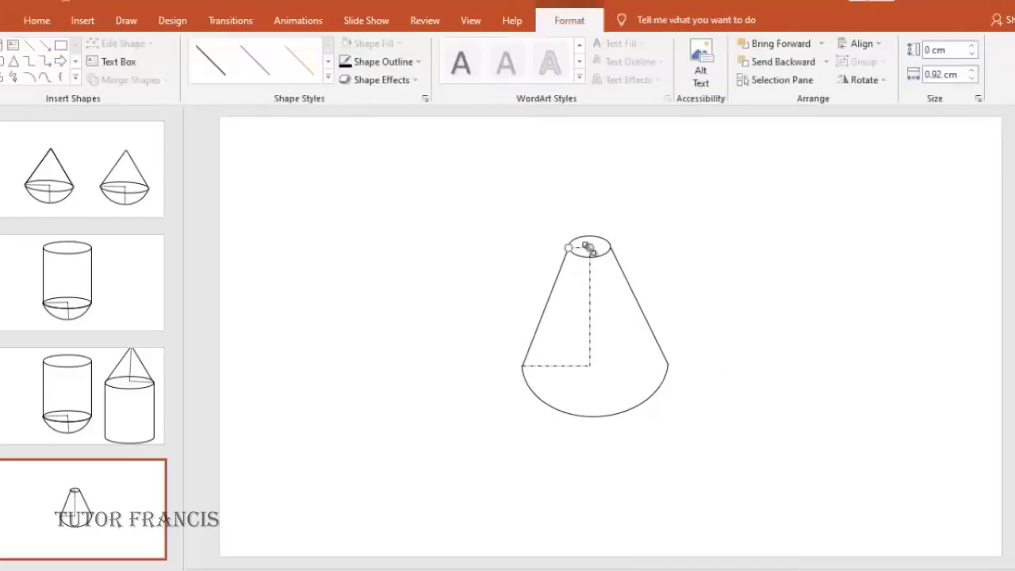
click(746, 288)
- Add a blank slide and draw an arc shape of about 5.9 by 5.9 cm, extended into an upper semicircle with a black outline
click(57, 89)
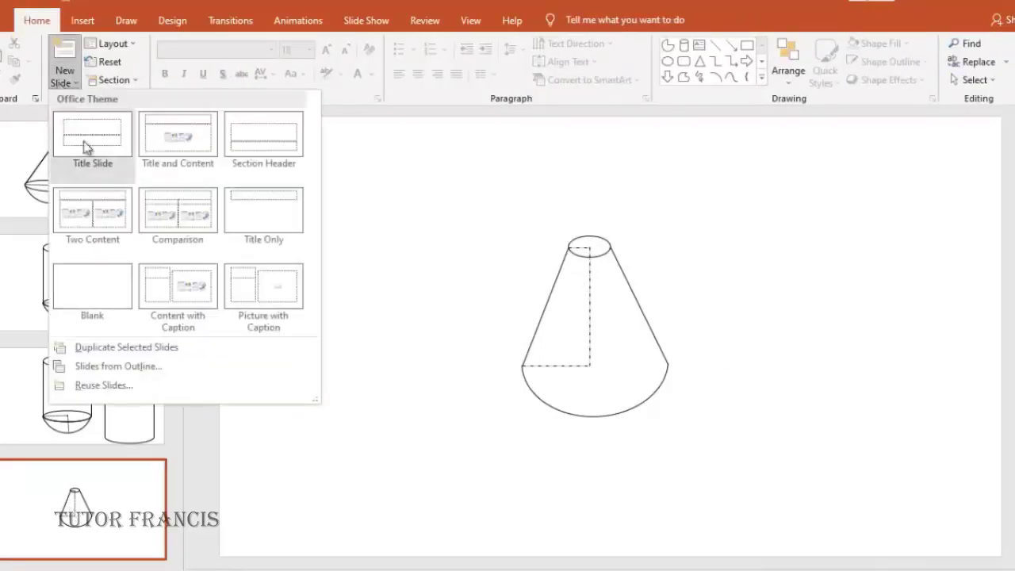
click(93, 283)
click(83, 20)
click(221, 63)
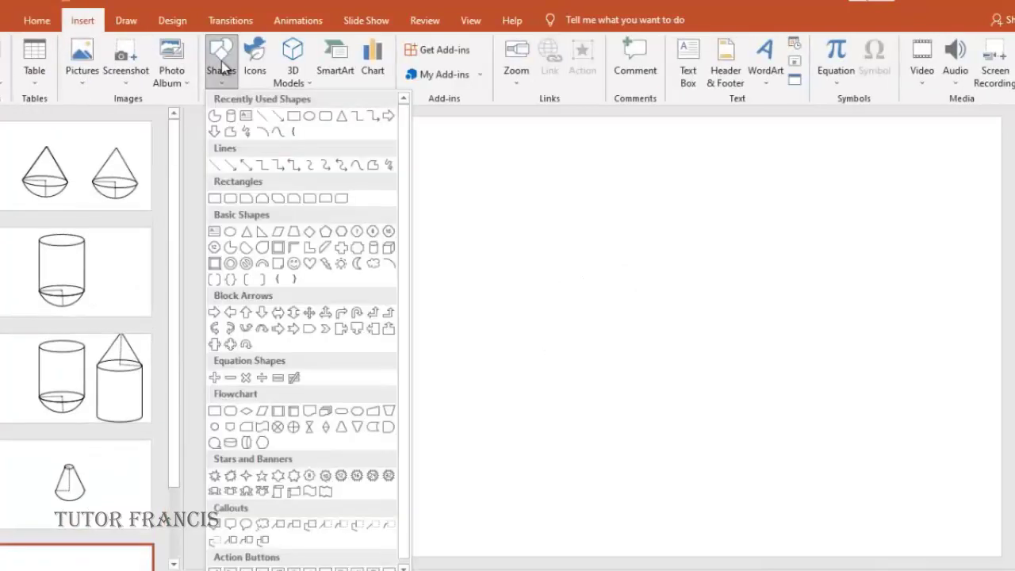
click(263, 133)
drag(495, 296, 563, 362)
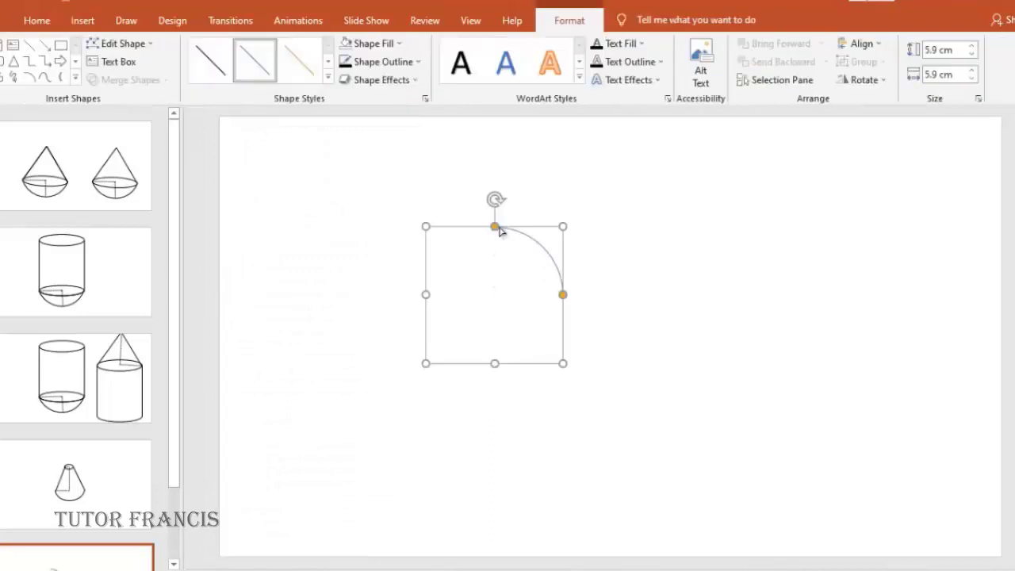
drag(436, 288, 437, 295)
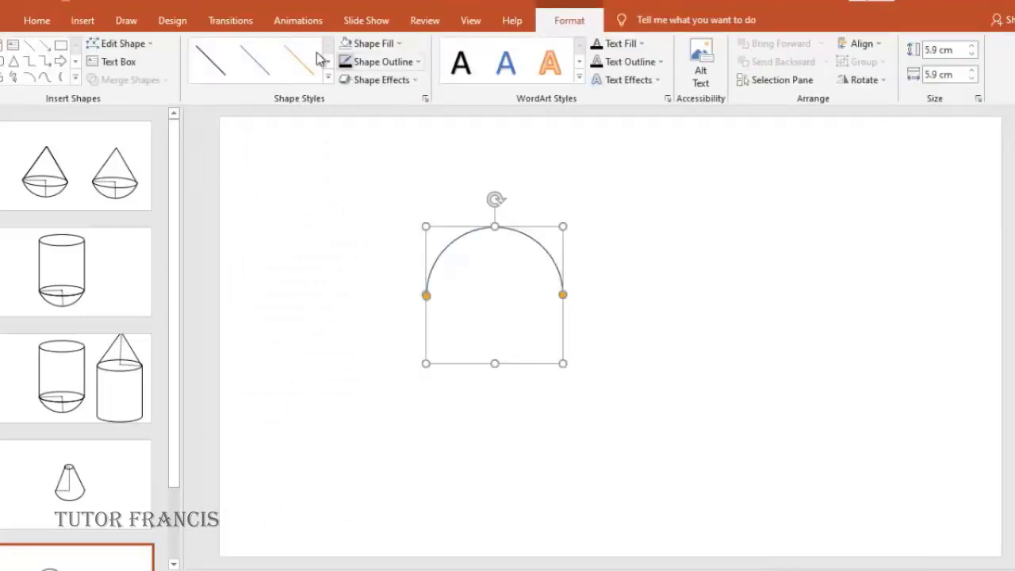
- Draw two slanted lines from the ends of the semicircle that meet at a point above its centre
click(29, 44)
drag(428, 295, 490, 268)
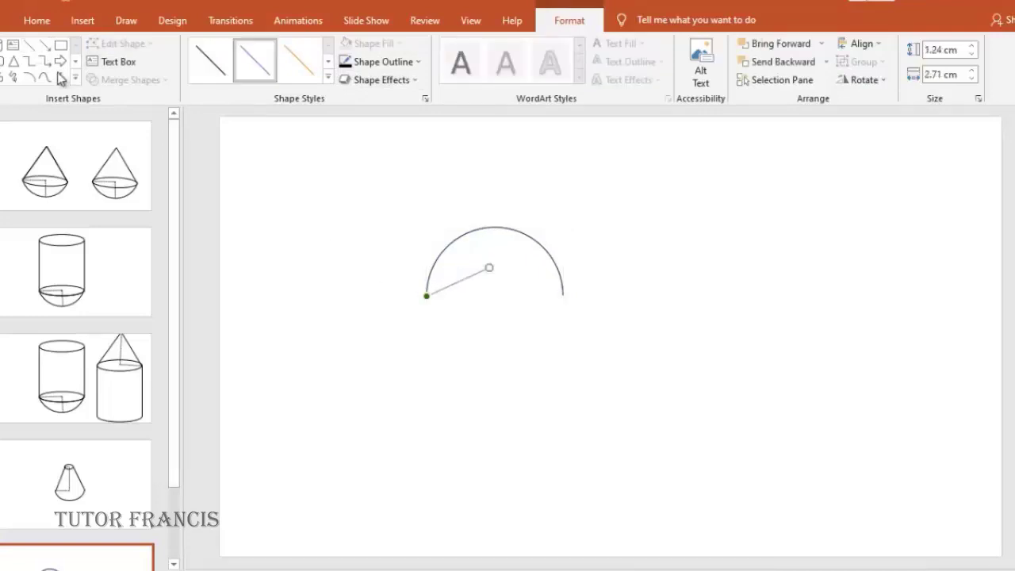
click(29, 45)
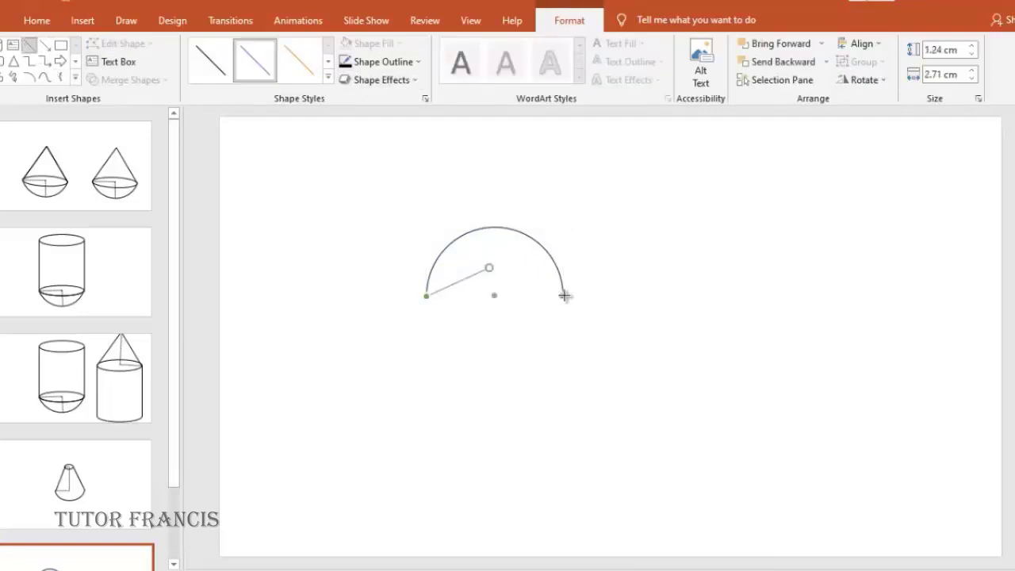
drag(561, 296, 494, 267)
click(480, 273)
click(671, 358)
click(501, 270)
click(712, 310)
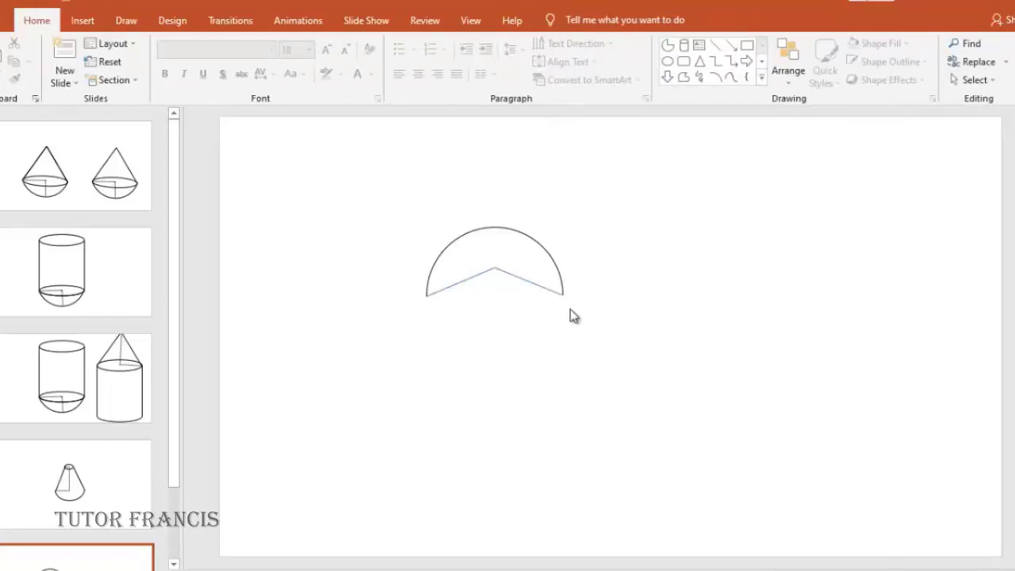
- Draw vertical lines about 5.76 cm long down from both ends of the semicircle and copy one to the slanted lines' meeting point
click(82, 20)
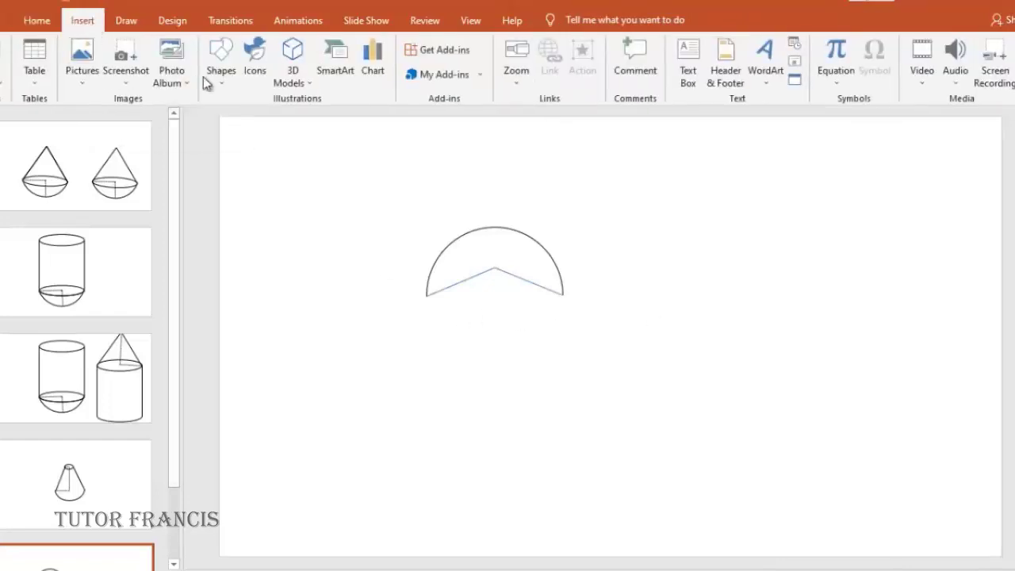
click(221, 59)
click(255, 124)
drag(426, 297, 425, 429)
drag(428, 385, 568, 382)
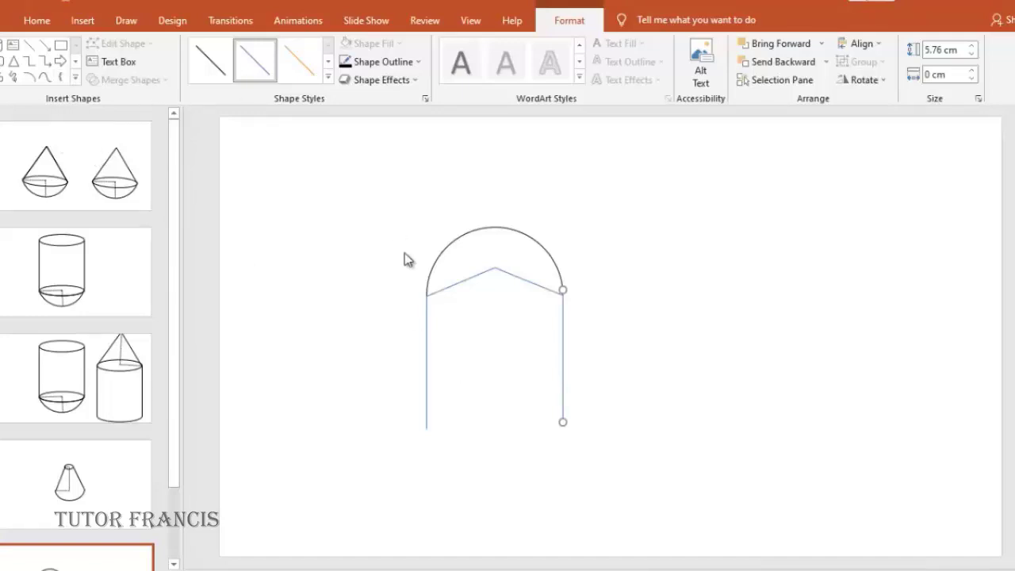
click(428, 333)
drag(435, 339, 498, 296)
- Add two slanted base lines joining the bottom of the middle vertical line to the lower ends of the outer verticals
drag(563, 372, 497, 400)
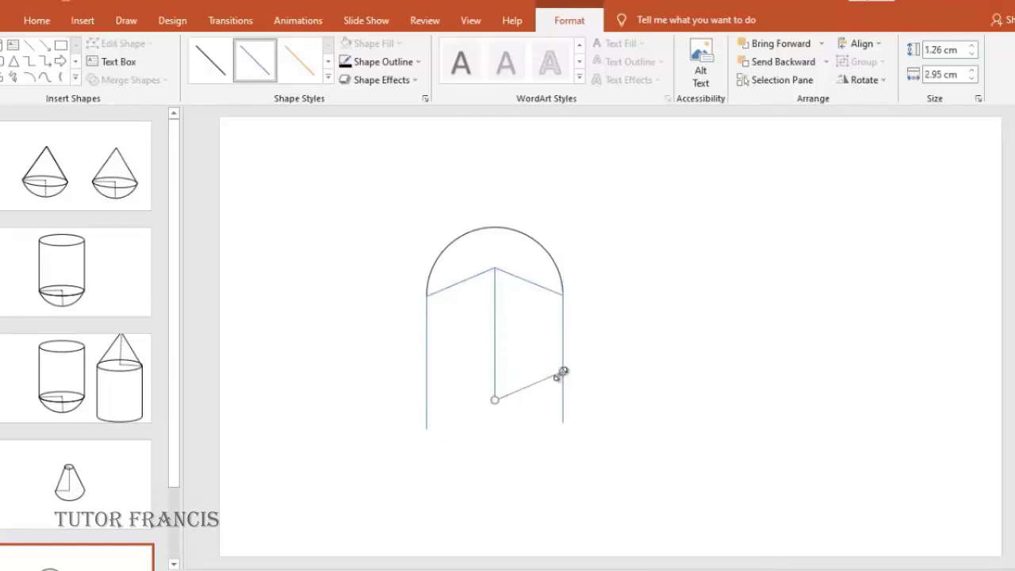
drag(562, 371, 563, 419)
drag(495, 400, 427, 429)
drag(494, 449, 495, 399)
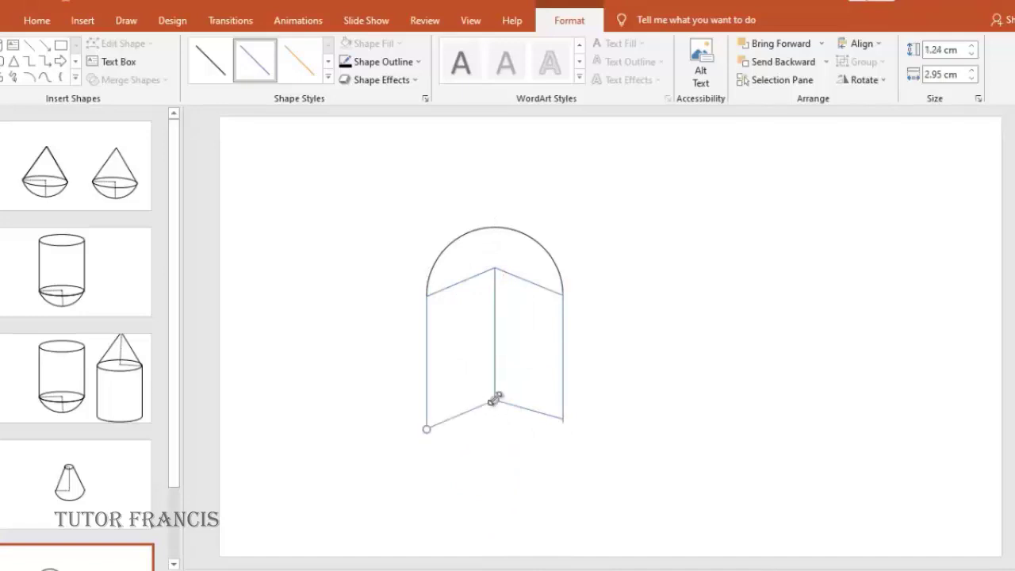
- Select the semicircle and all the straight lines and make their outlines black
ctrl+click(434, 269)
ctrl+click(493, 301)
shift+click(564, 328)
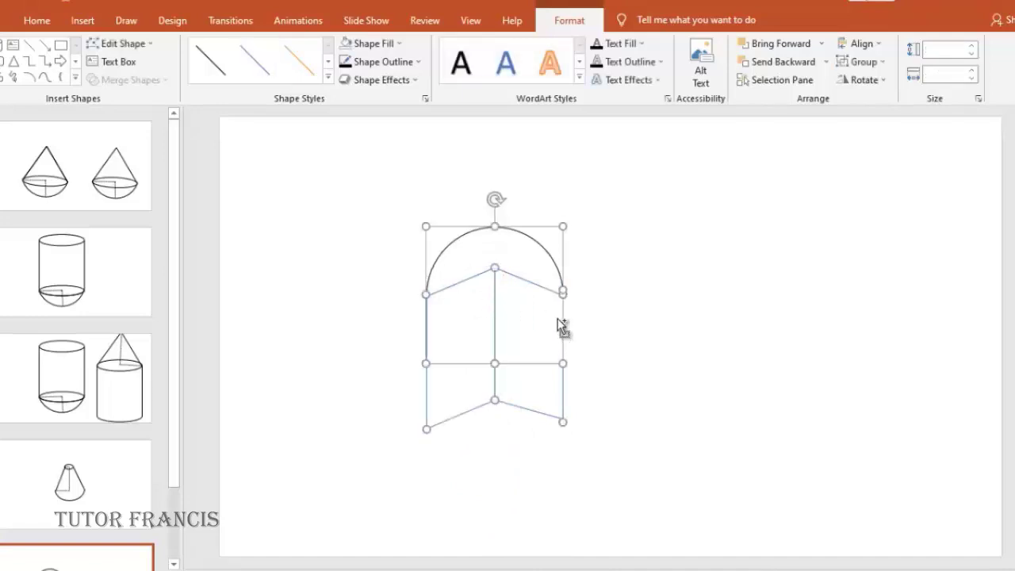
click(346, 63)
click(637, 299)
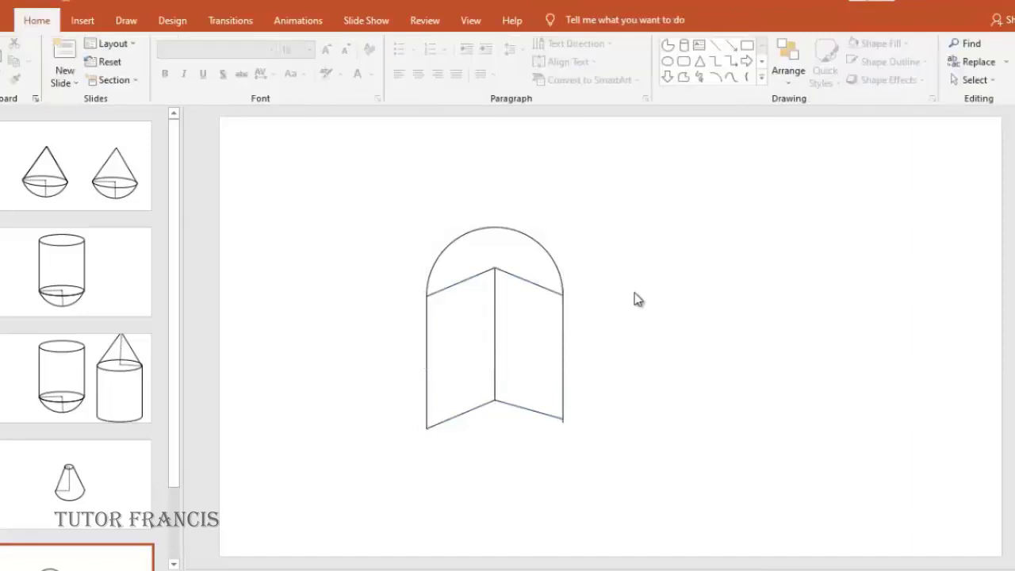
- Shorten the right vertical line to about 5.54 cm and raise the outer end of the right base line
drag(563, 422, 561, 415)
click(660, 446)
click(562, 416)
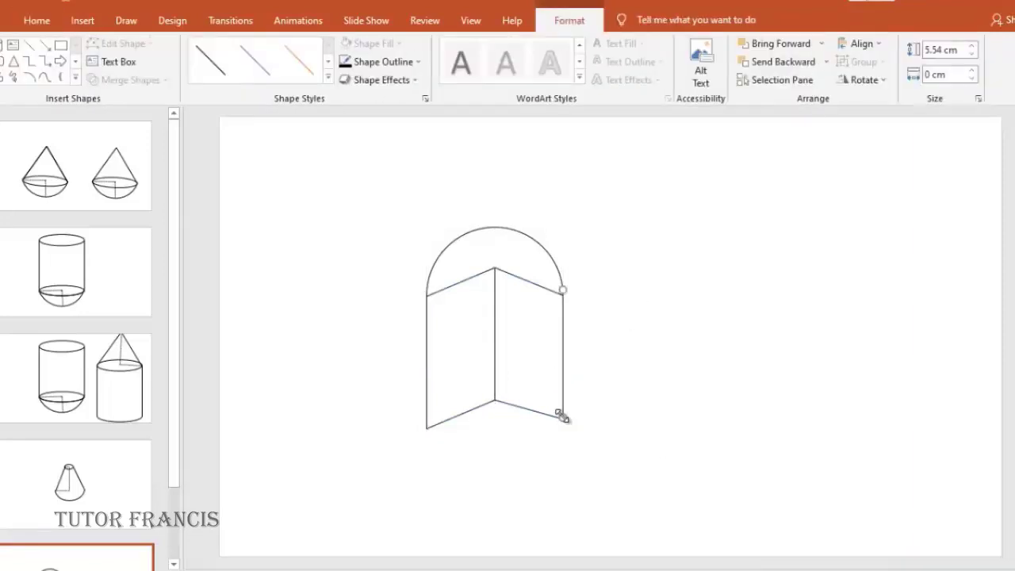
click(647, 447)
click(559, 418)
mouse_move(562, 419)
mouse_down()
mouse_move(548, 410)
mouse_move(563, 414)
mouse_up()
click(664, 430)
click(641, 457)
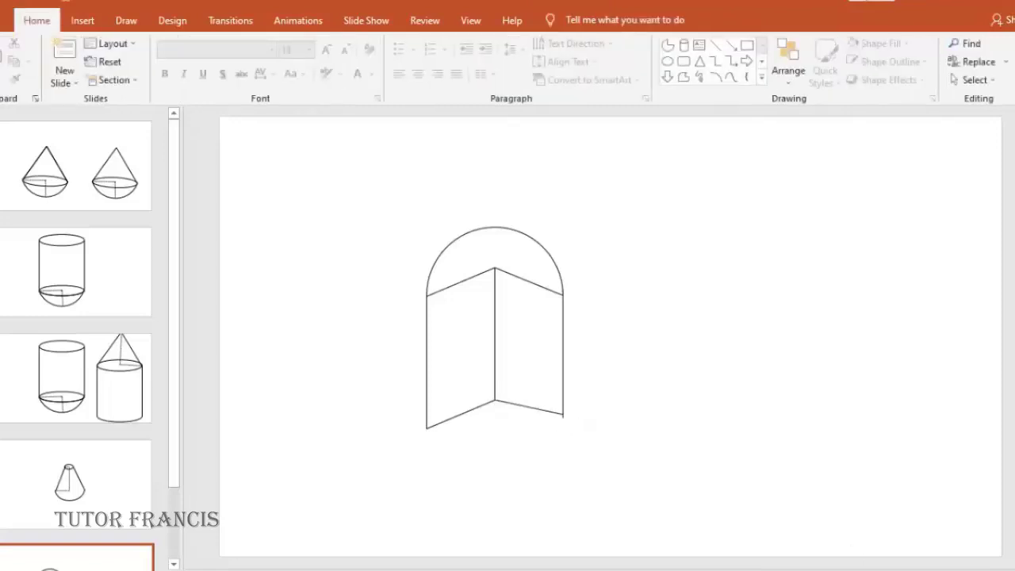
- Trim the right vertical line's lower end so that it meets the right base line exactly at the corner
scroll(621, 494, up, 4)
click(532, 446)
drag(535, 466, 533, 461)
click(583, 477)
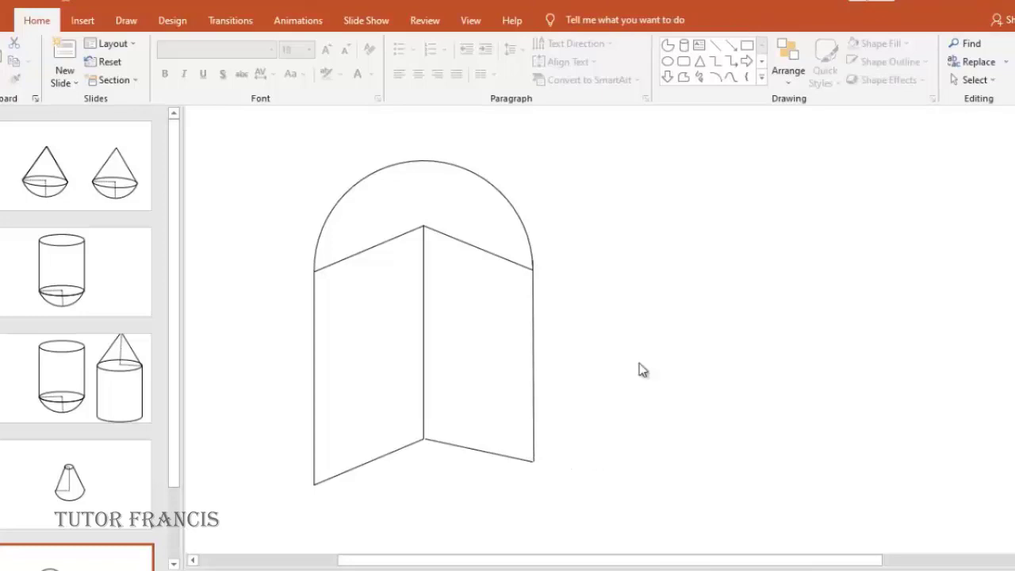
- Give the two upper slanted lines, the middle vertical and both base lines a long dash-dot style
click(507, 262)
shift+click(423, 345)
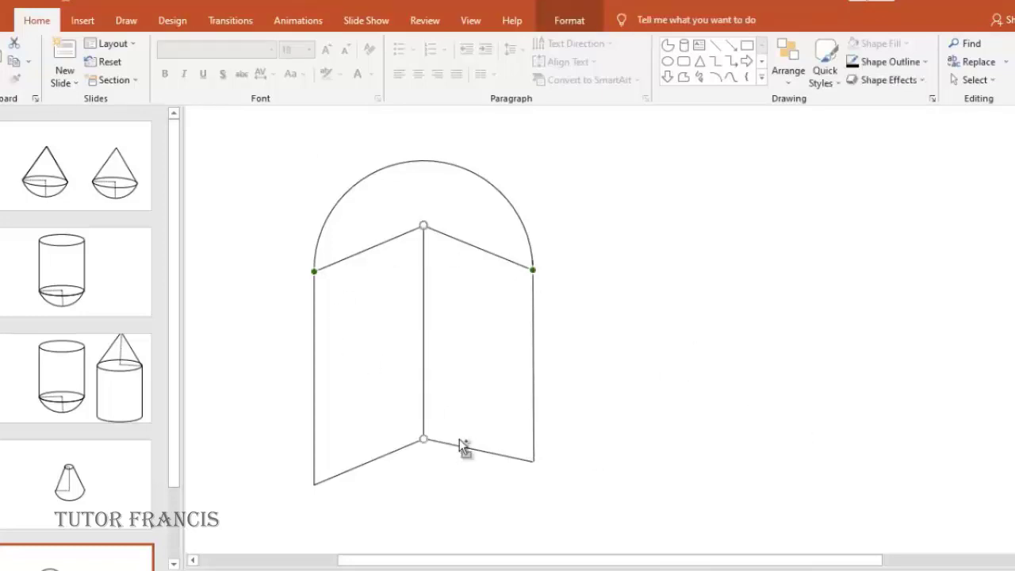
shift+click(460, 446)
shift+click(376, 460)
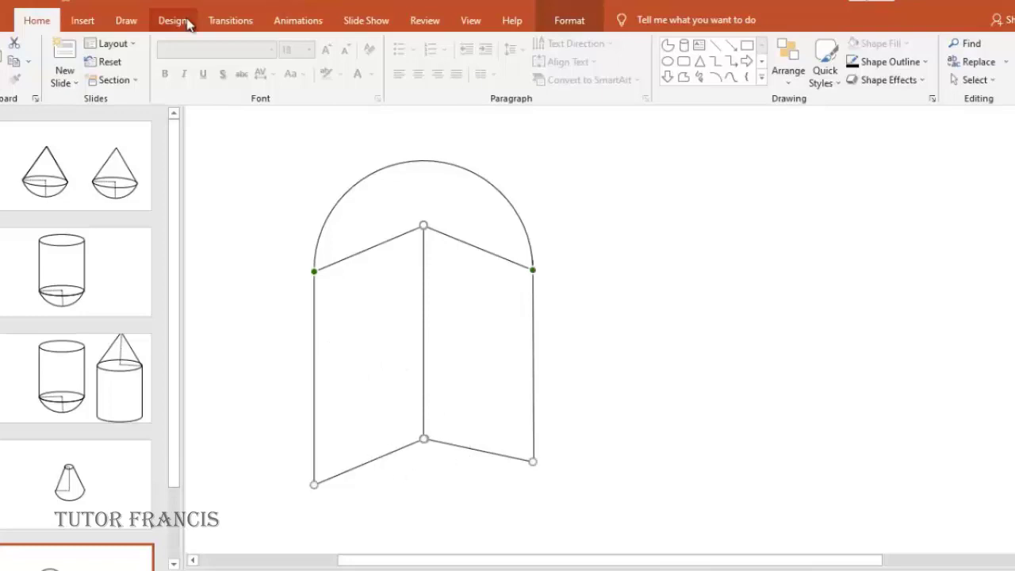
click(559, 20)
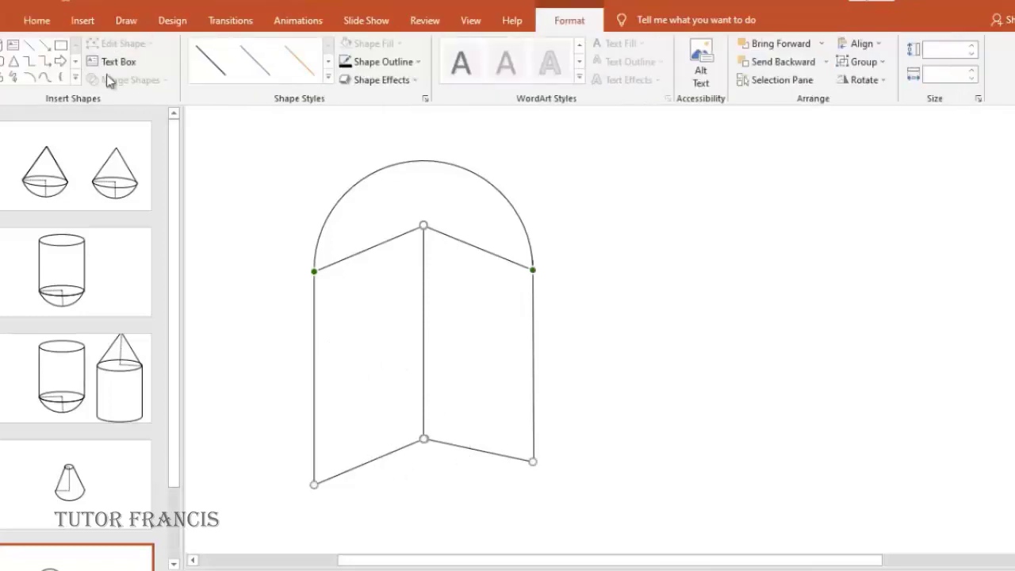
click(394, 63)
mouse_move(445, 279)
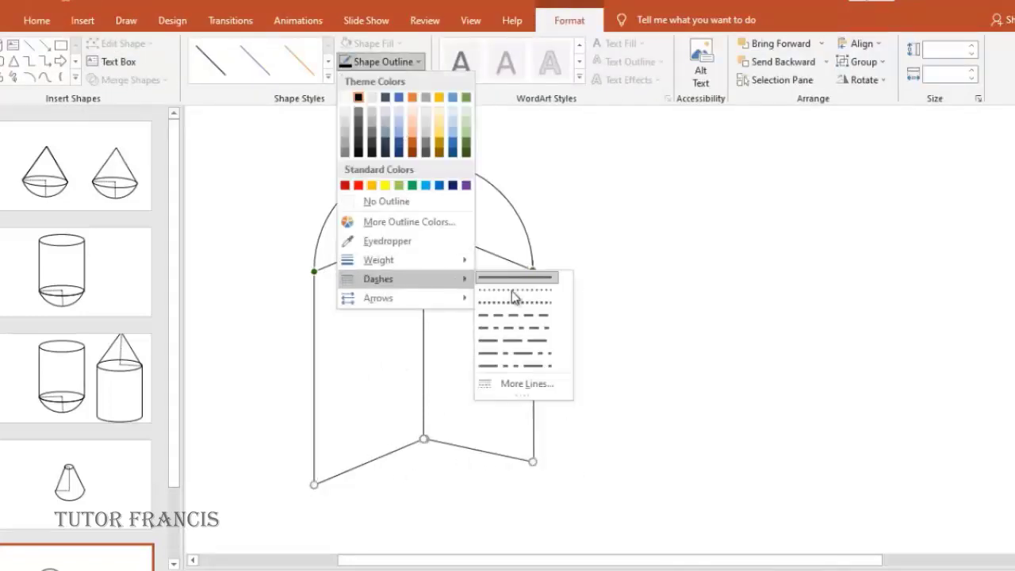
click(531, 355)
click(712, 389)
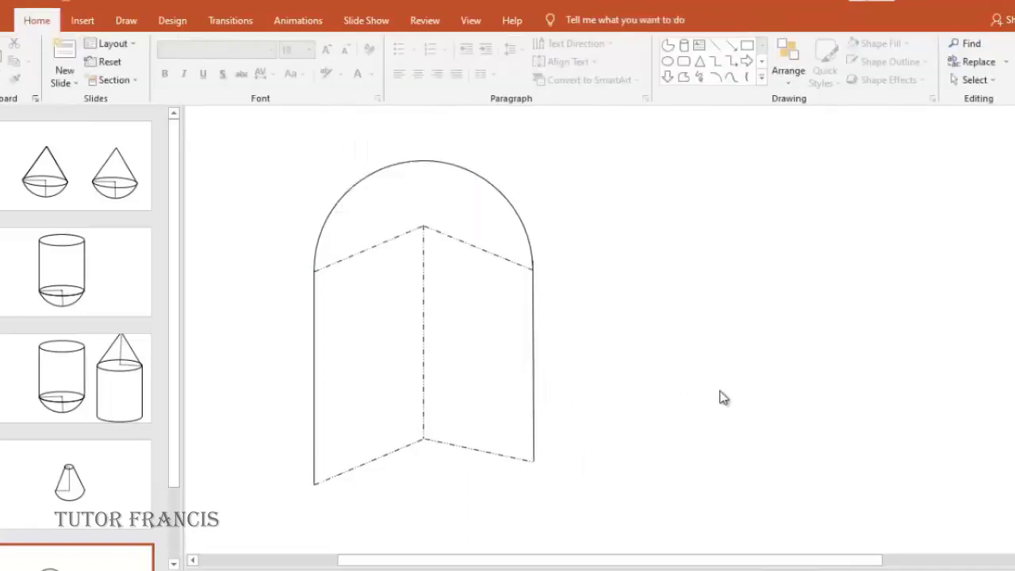